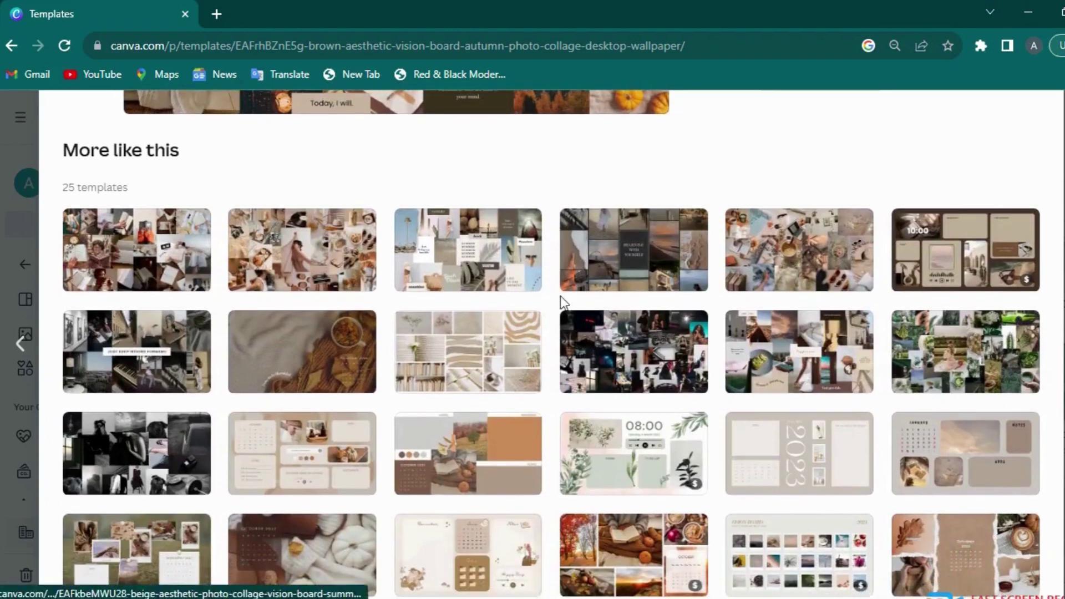
- Preview the White And Black Modern Photo Collage and Black Minimalist I Allow Transformation wallpaper templates, returning to the template list
{"action": "left_click", "coordinate": [650, 272]}
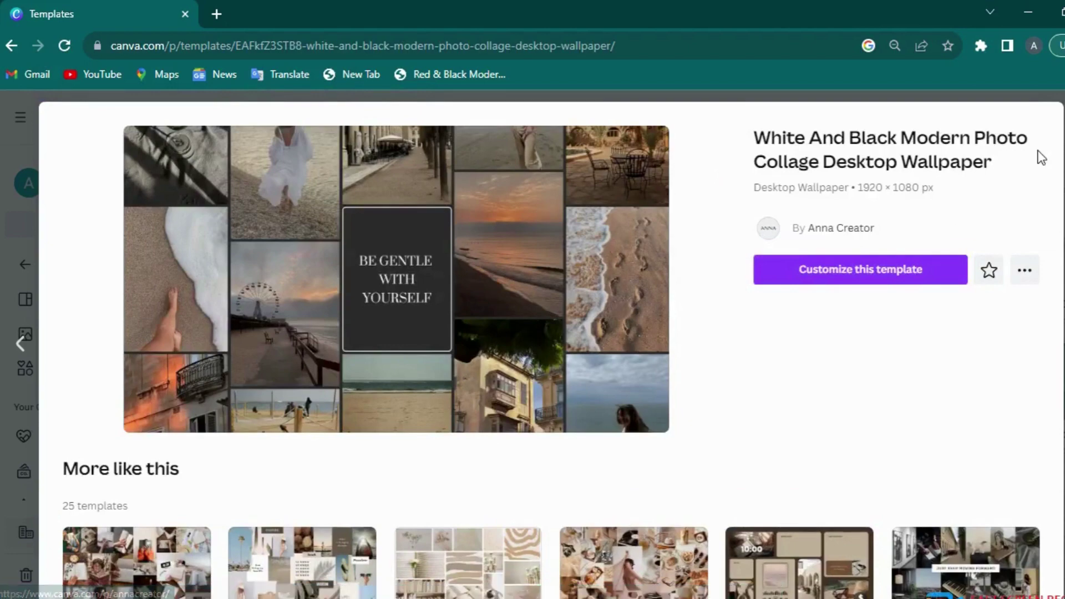
{"action": "key", "text": "alt+Left"}
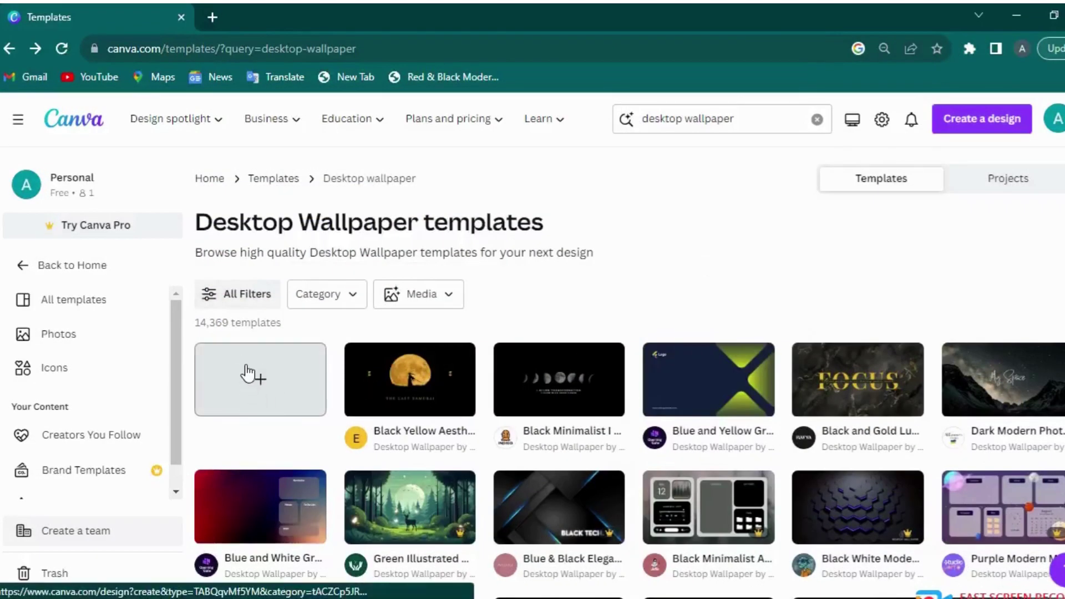
{"action": "left_click", "coordinate": [537, 390]}
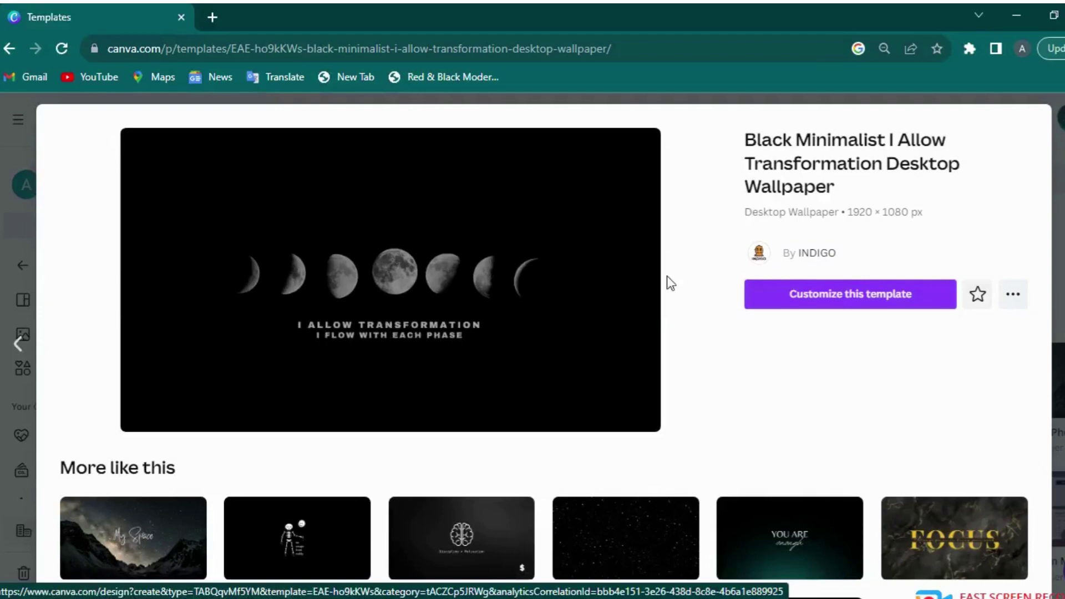
{"action": "key", "text": "alt+Left"}
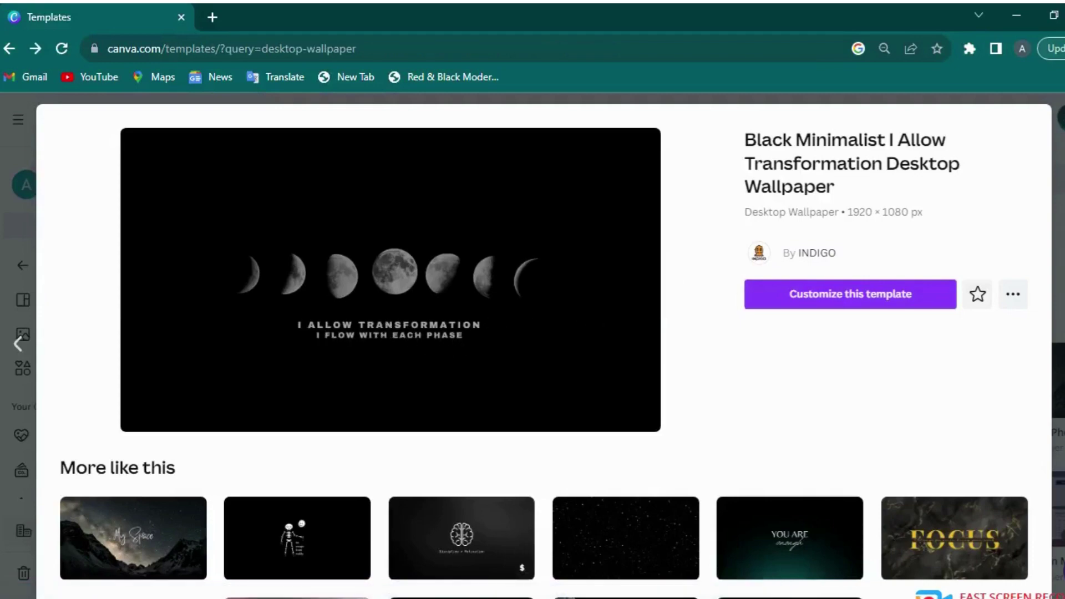
{"action": "scroll", "coordinate": [627, 361], "scroll_direction": "up", "scroll_amount": 3}
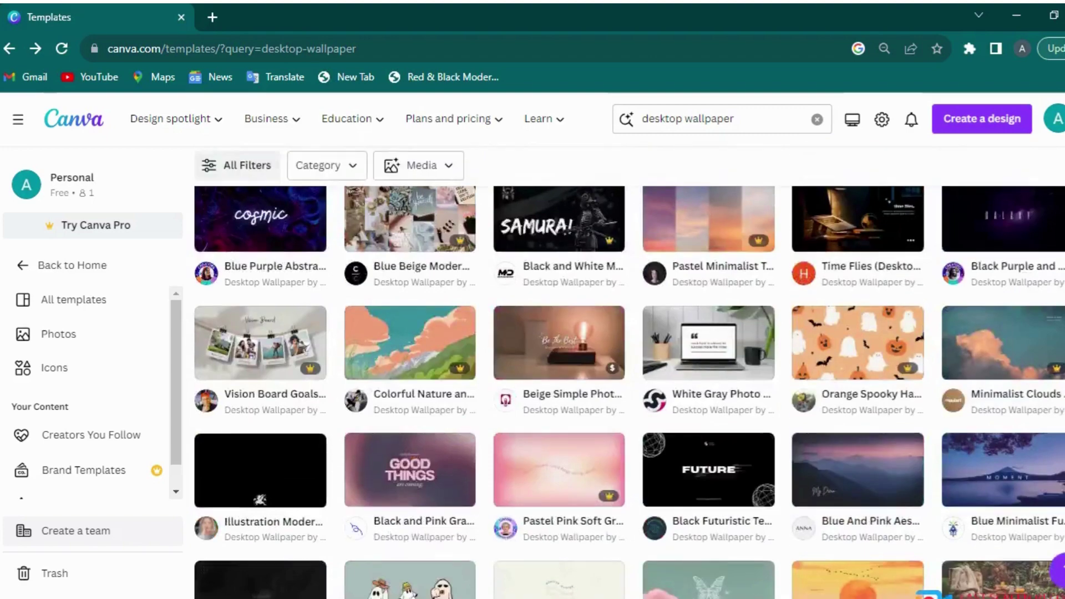
{"action": "scroll", "coordinate": [954, 222], "scroll_direction": "up", "scroll_amount": 5}
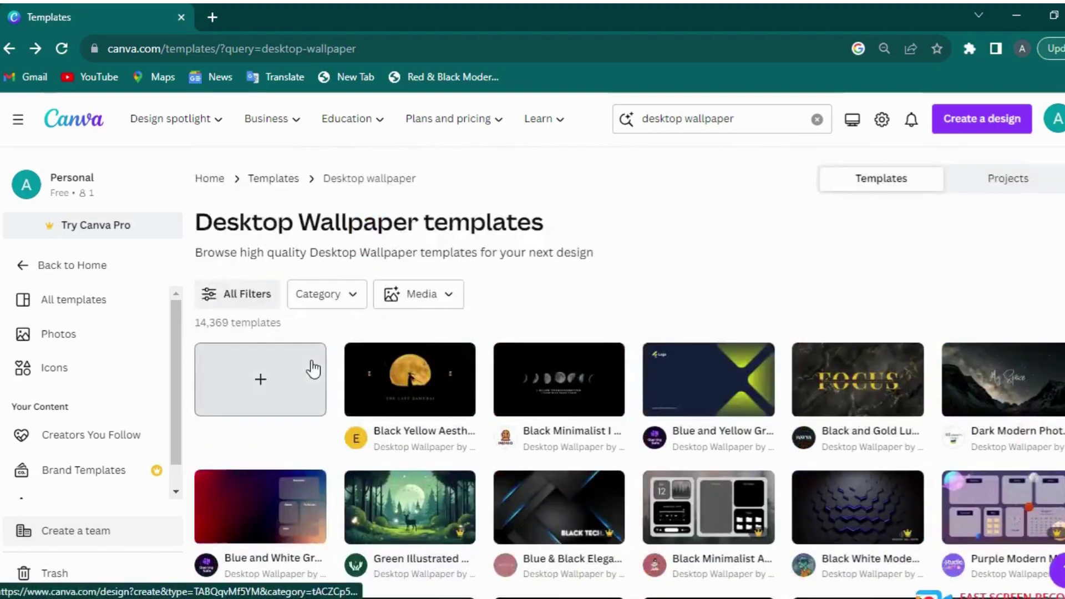
- Create a blank desktop wallpaper design and apply the black template with the pink "inspire" lettering
{"action": "left_click", "coordinate": [247, 381]}
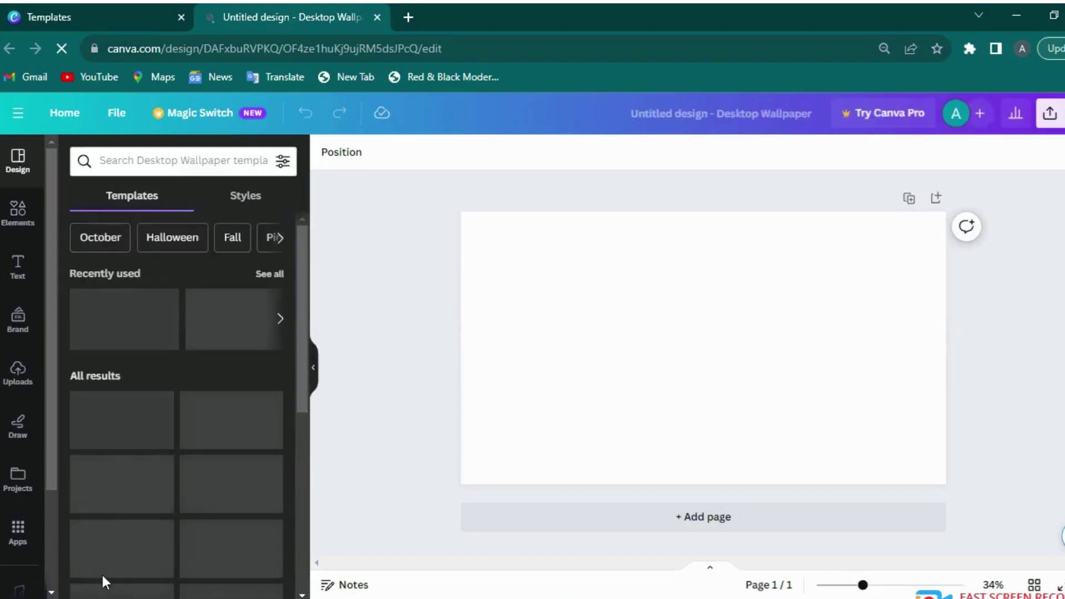
{"action": "scroll", "coordinate": [307, 341], "scroll_direction": "down", "scroll_amount": 2}
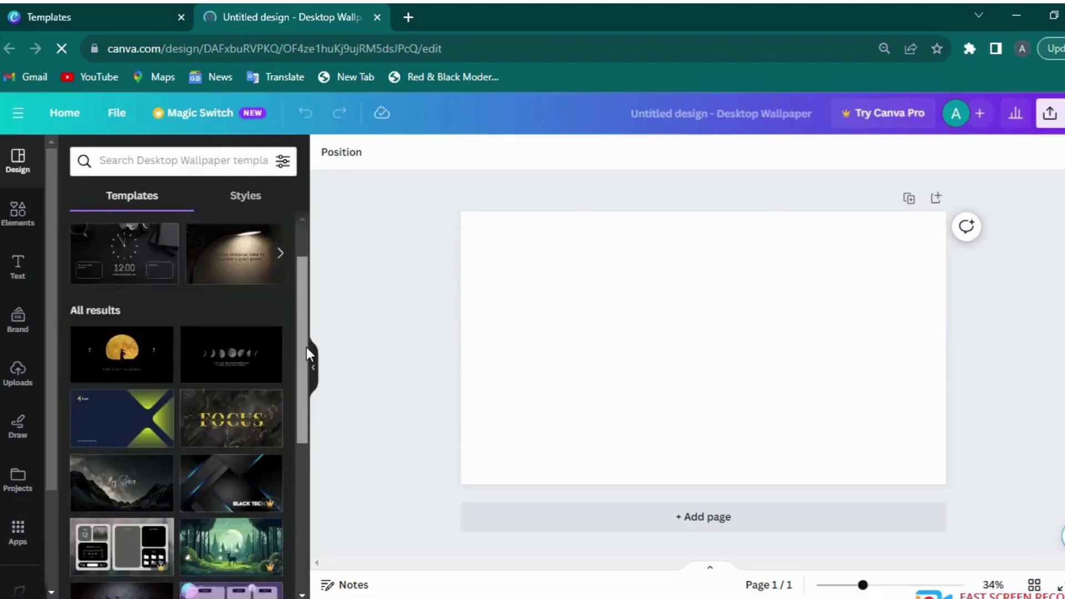
{"action": "scroll", "coordinate": [303, 348], "scroll_direction": "down", "scroll_amount": 2}
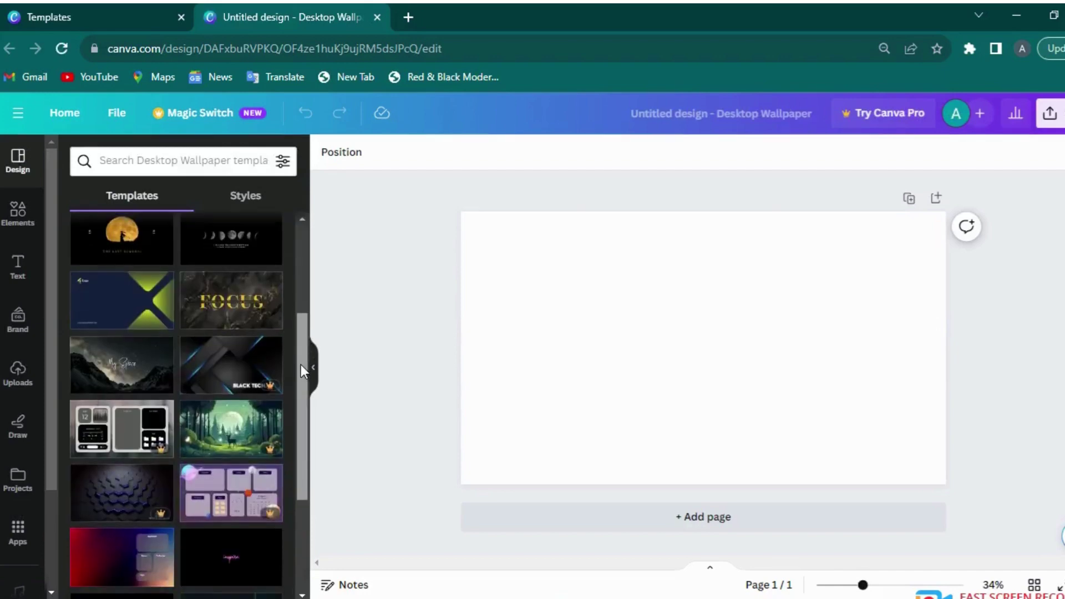
{"action": "scroll", "coordinate": [301, 352], "scroll_direction": "down", "scroll_amount": 3}
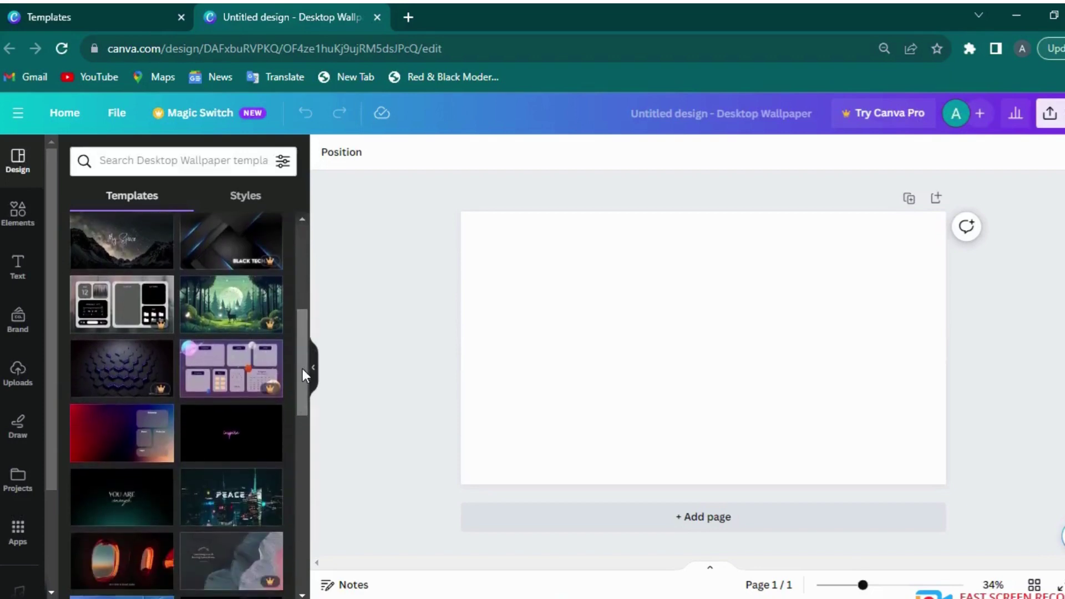
{"action": "left_click_drag", "start_coordinate": [302, 368], "coordinate": [298, 395]}
{"action": "left_click", "coordinate": [234, 282]}
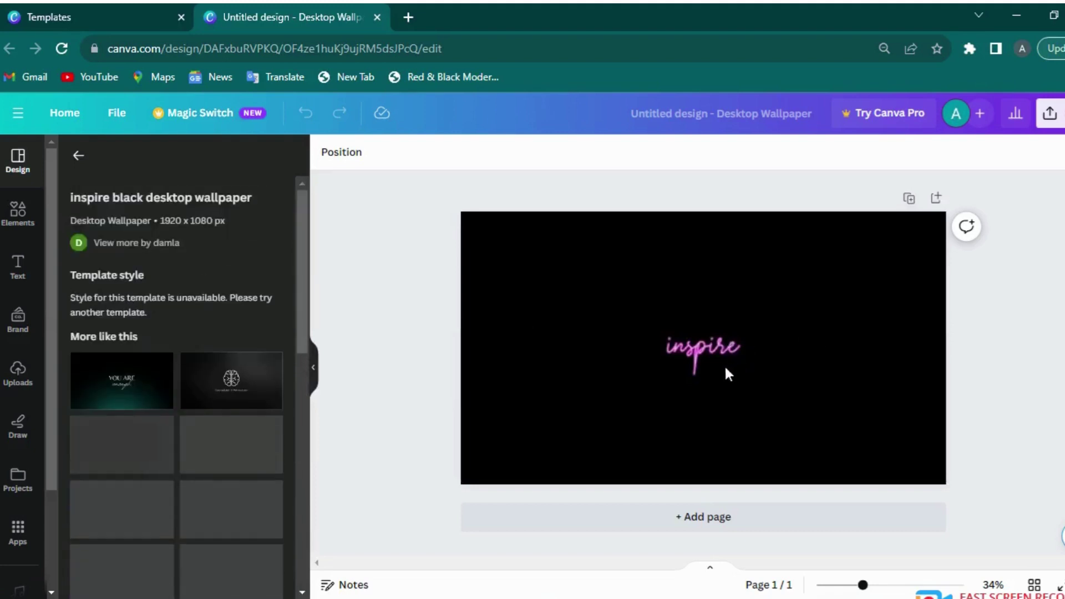
- Move the "inspire" lettering from the page centre to the upper-right area of the wallpaper
{"action": "left_click", "coordinate": [725, 365]}
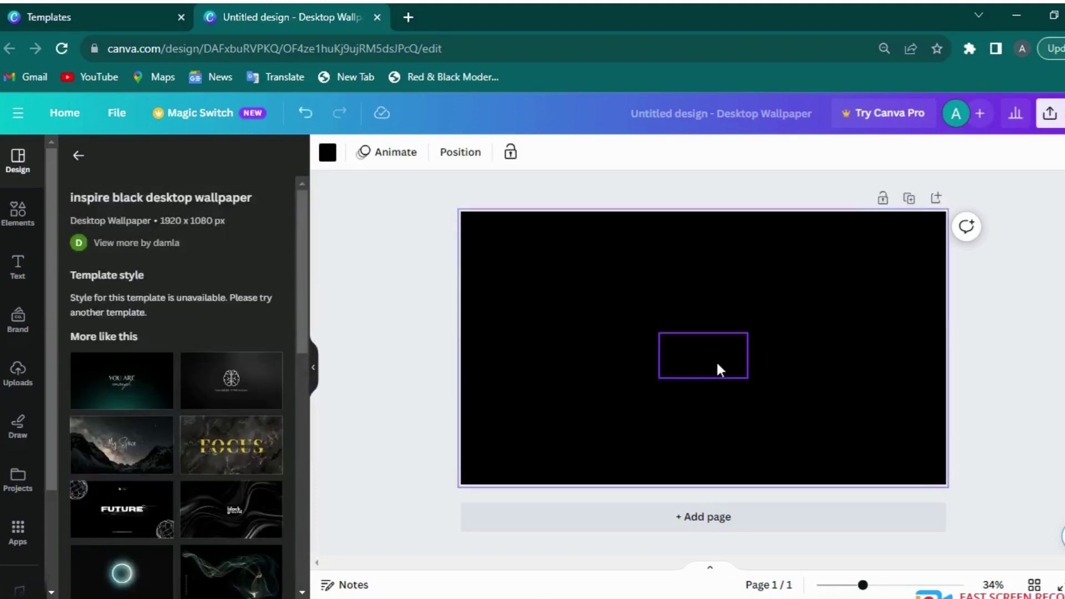
{"action": "left_click", "coordinate": [719, 360]}
{"action": "left_click_drag", "start_coordinate": [719, 360], "coordinate": [849, 303]}
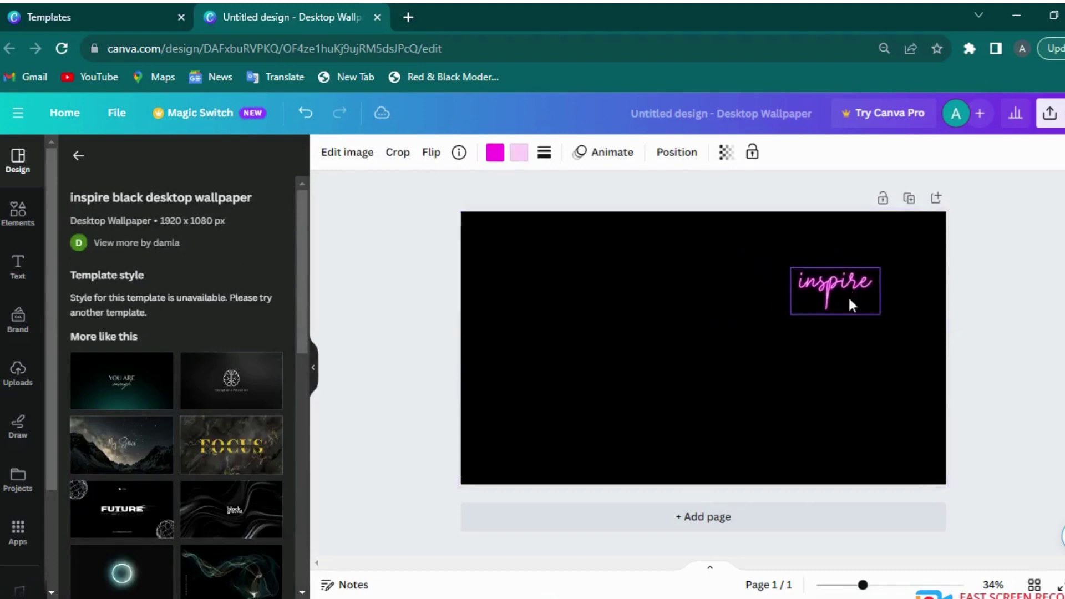
- Search the elements for "smile" graphics and add the white daisy with the yellow smiley face to the page
{"action": "left_click", "coordinate": [19, 212]}
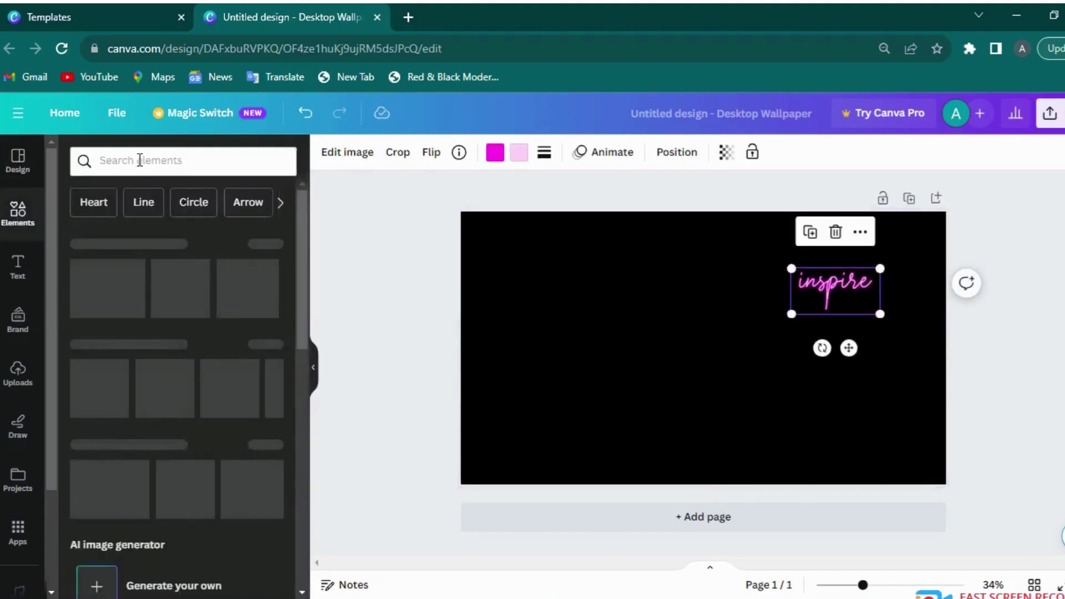
{"action": "left_click", "coordinate": [139, 160]}
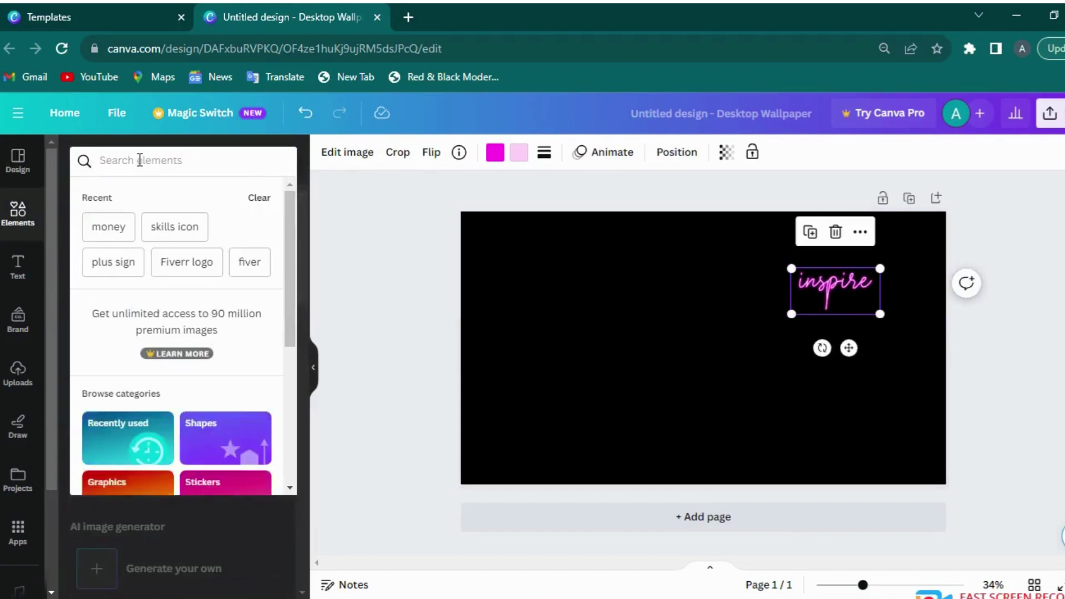
{"action": "type", "text": "smile"}
{"action": "key", "text": "Return"}
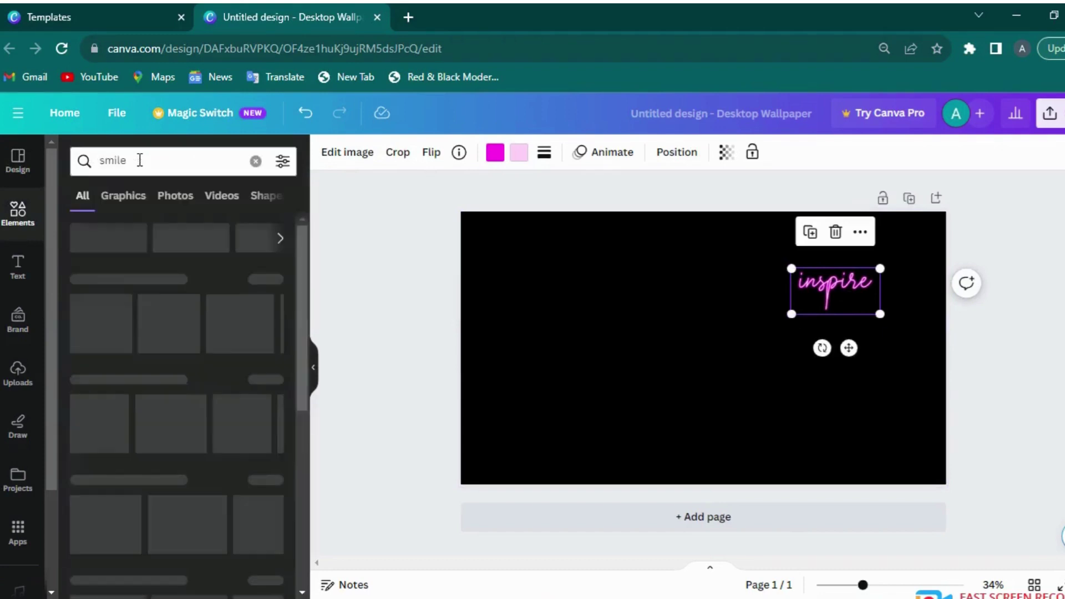
{"action": "left_click", "coordinate": [122, 204]}
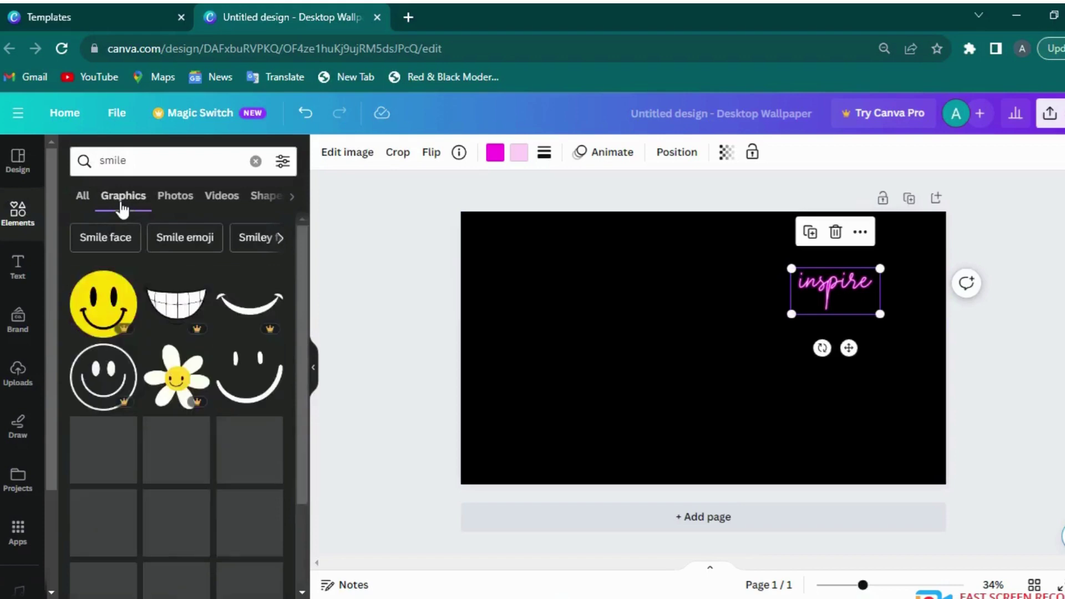
{"action": "left_click_drag", "start_coordinate": [301, 294], "coordinate": [306, 403]}
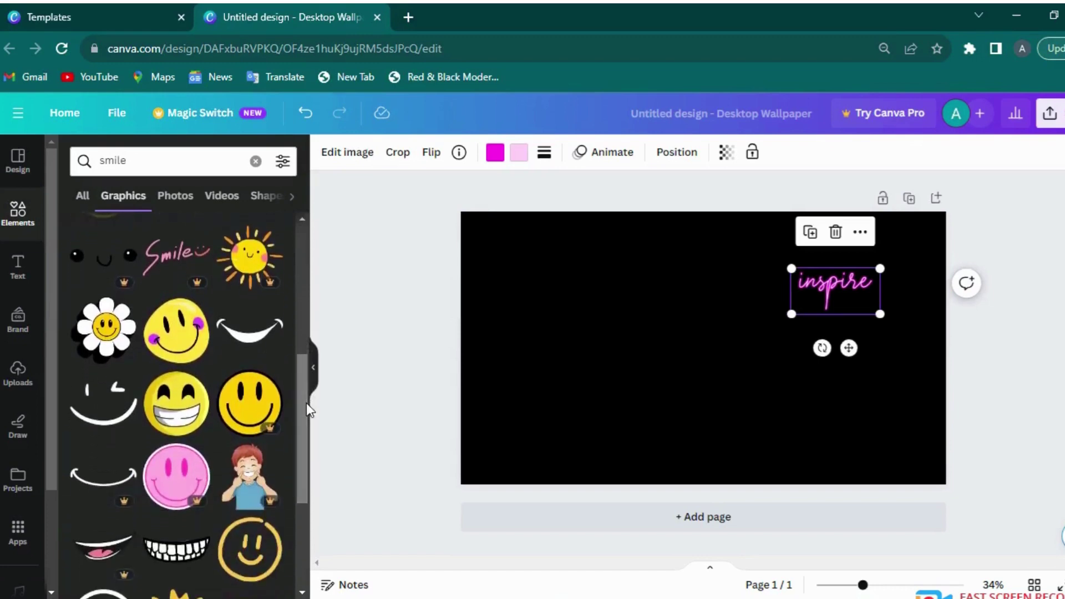
{"action": "left_click", "coordinate": [94, 338]}
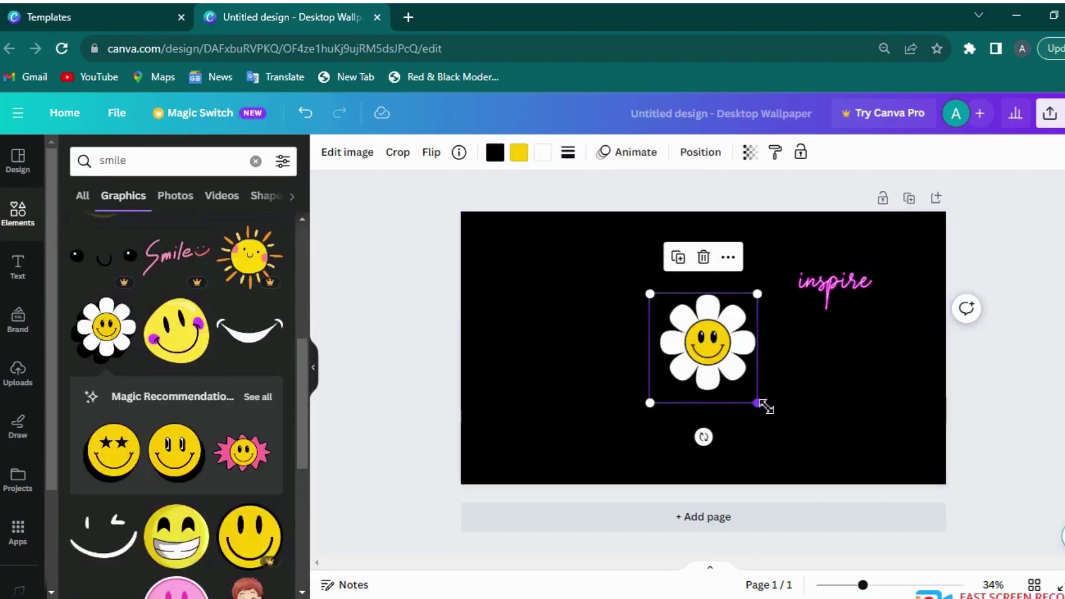
- Enlarge the smiley daisy to fill the page height and place it at the centre of the wallpaper
{"action": "left_click_drag", "start_coordinate": [764, 411], "coordinate": [887, 530]}
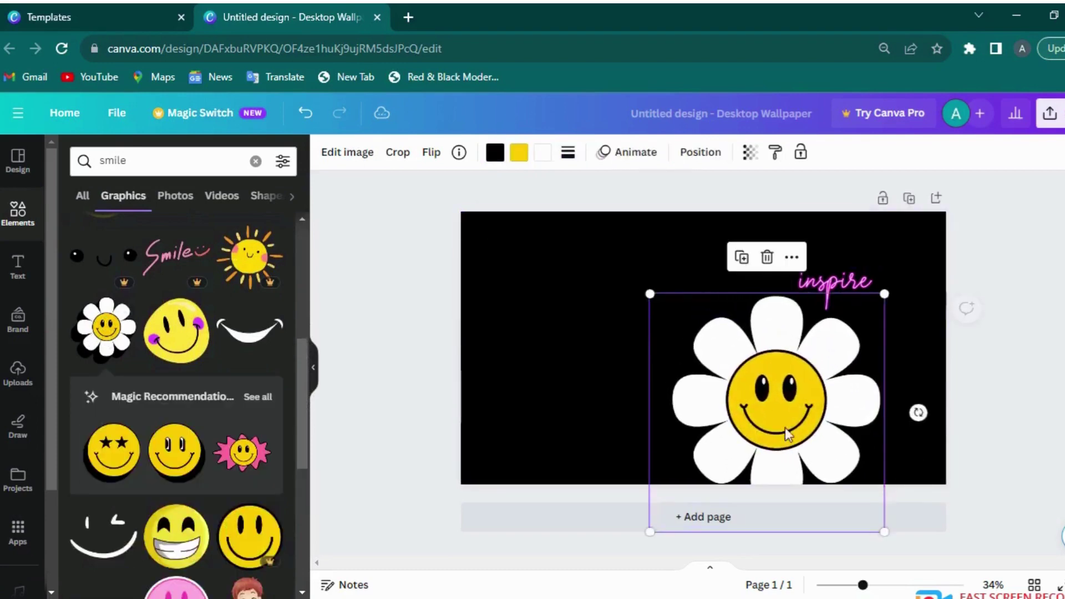
{"action": "left_click_drag", "start_coordinate": [788, 430], "coordinate": [679, 350]}
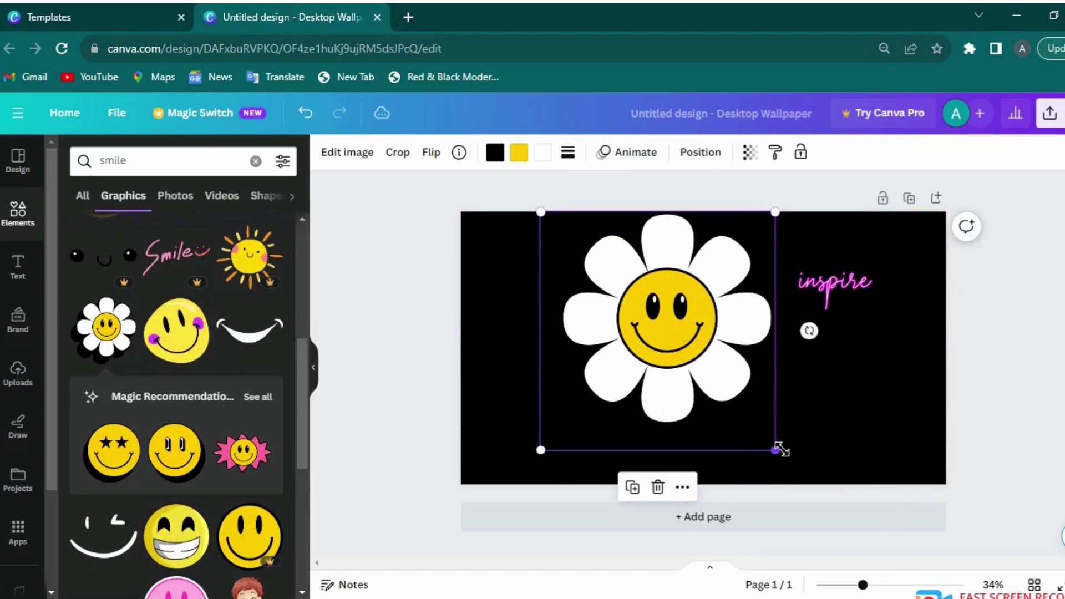
{"action": "left_click_drag", "start_coordinate": [781, 454], "coordinate": [902, 512]}
{"action": "left_click_drag", "start_coordinate": [790, 385], "coordinate": [781, 377]}
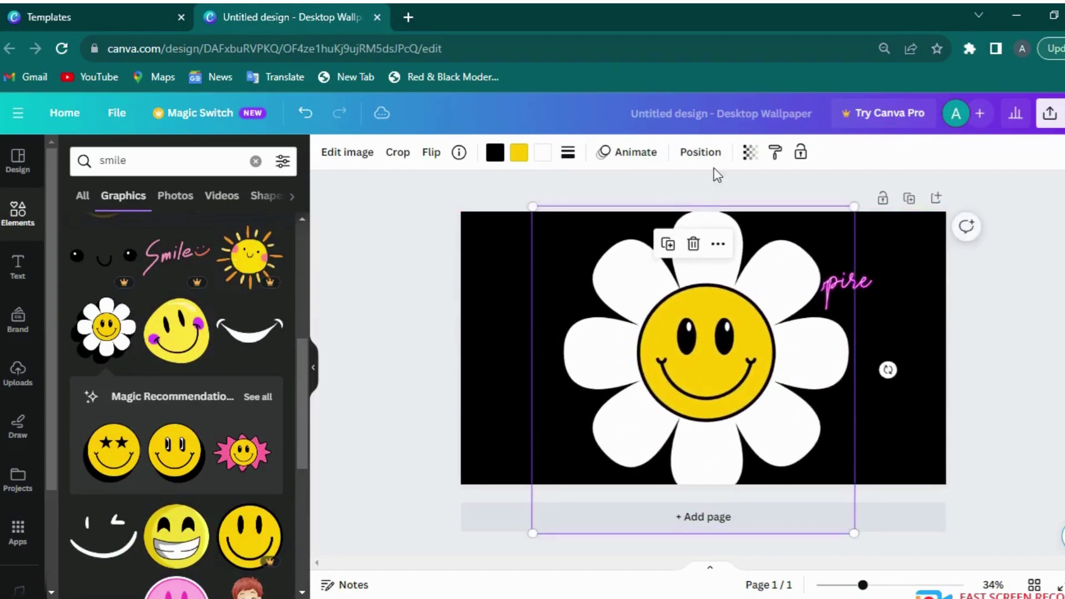
- Set the large daisy's transparency to 15
{"action": "left_click", "coordinate": [749, 152]}
{"action": "left_click_drag", "start_coordinate": [704, 218], "coordinate": [635, 221]}
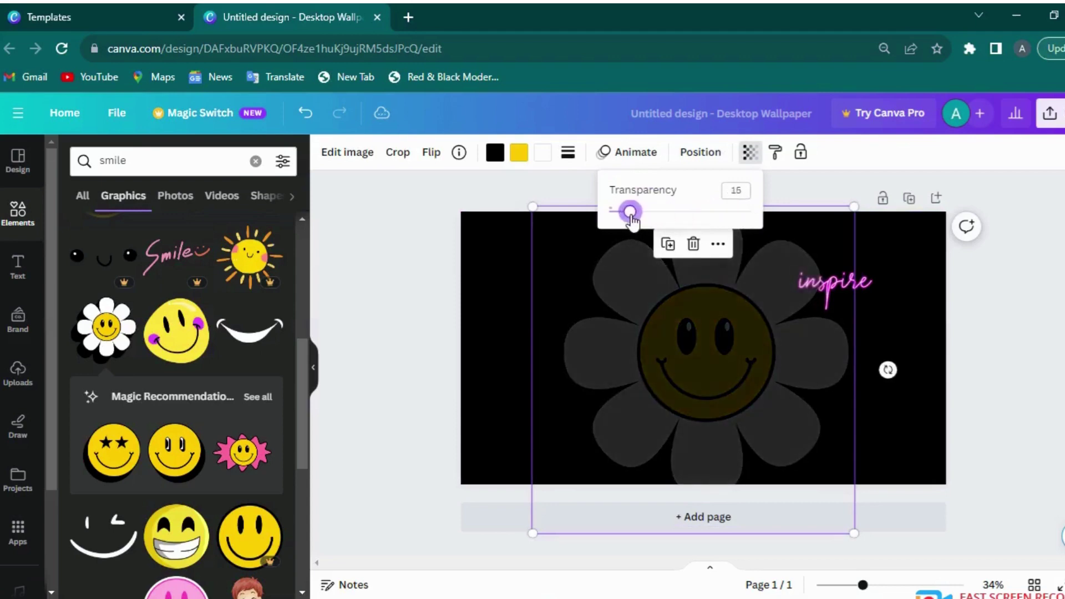
{"action": "key", "text": "Escape"}
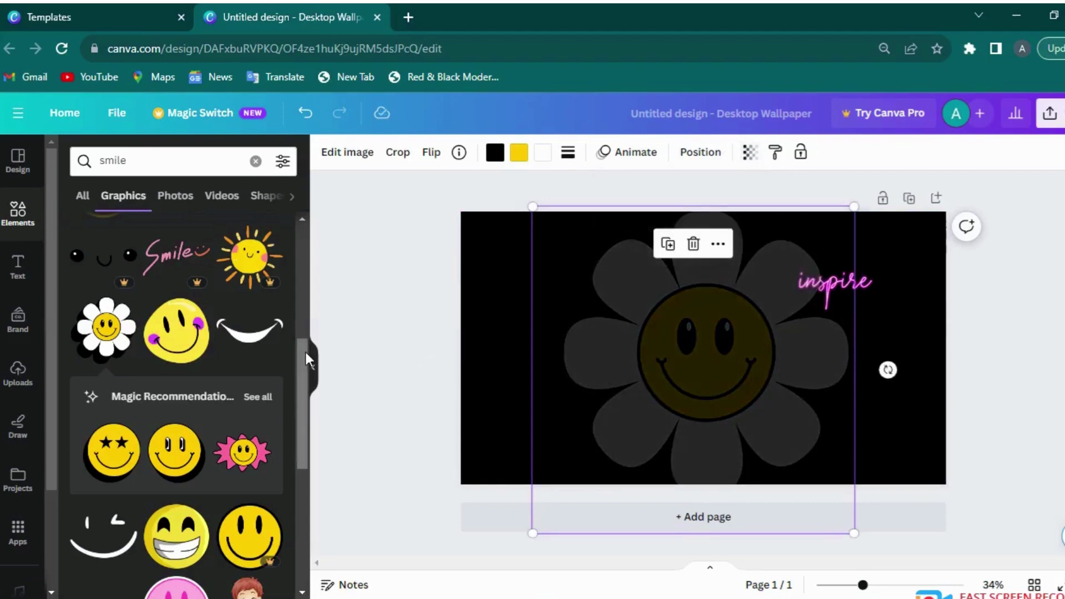
- Duplicate the faded daisy, shrink the copy and place it partly off the page at the lower-left corner
{"action": "left_click", "coordinate": [710, 308]}
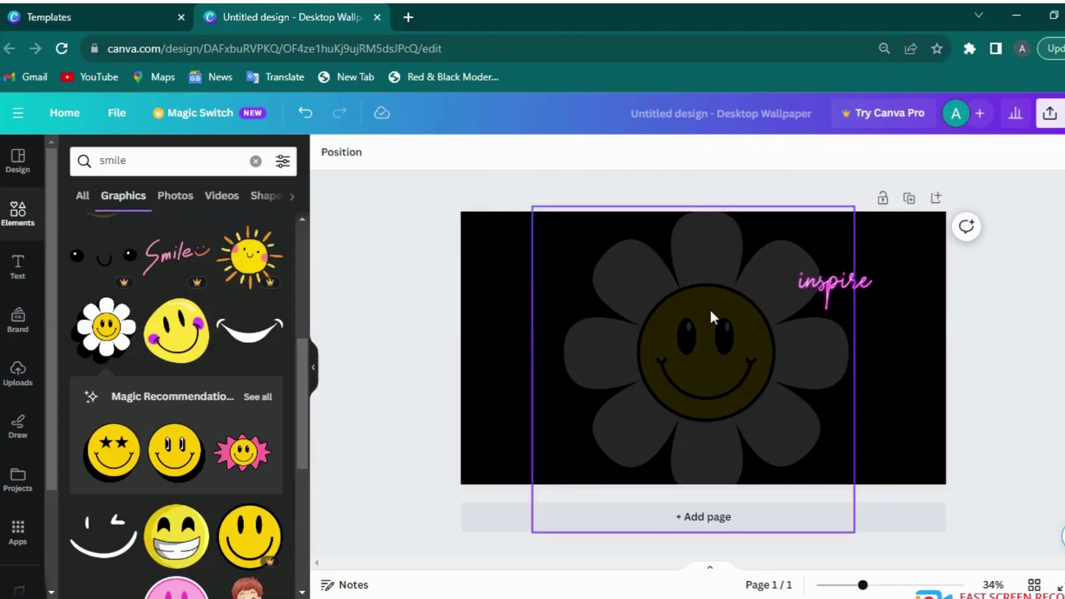
{"action": "key", "text": "ctrl+d"}
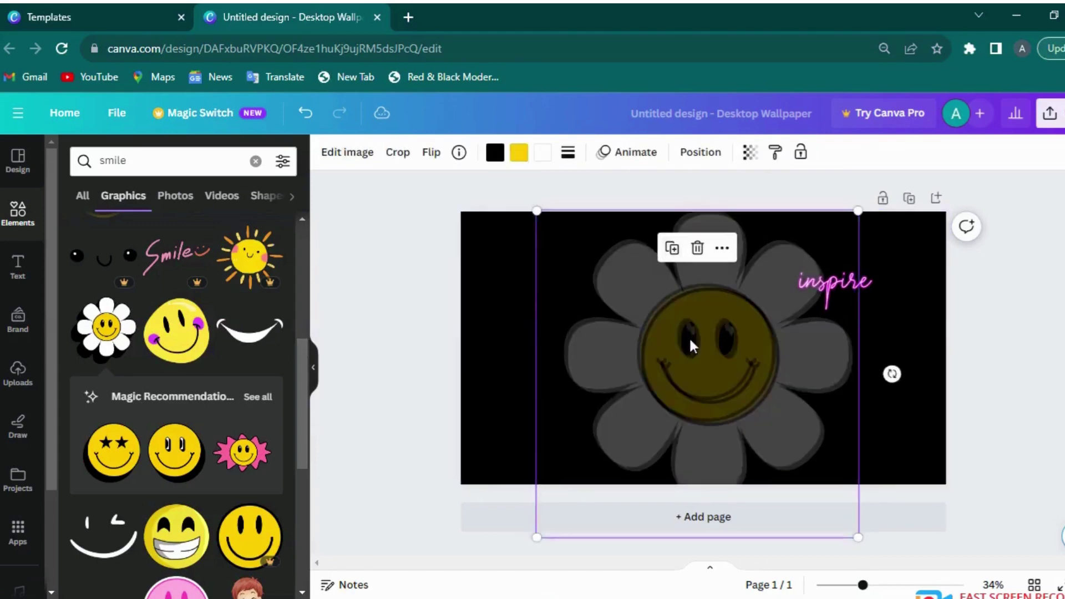
{"action": "left_click_drag", "start_coordinate": [692, 373], "coordinate": [500, 374]}
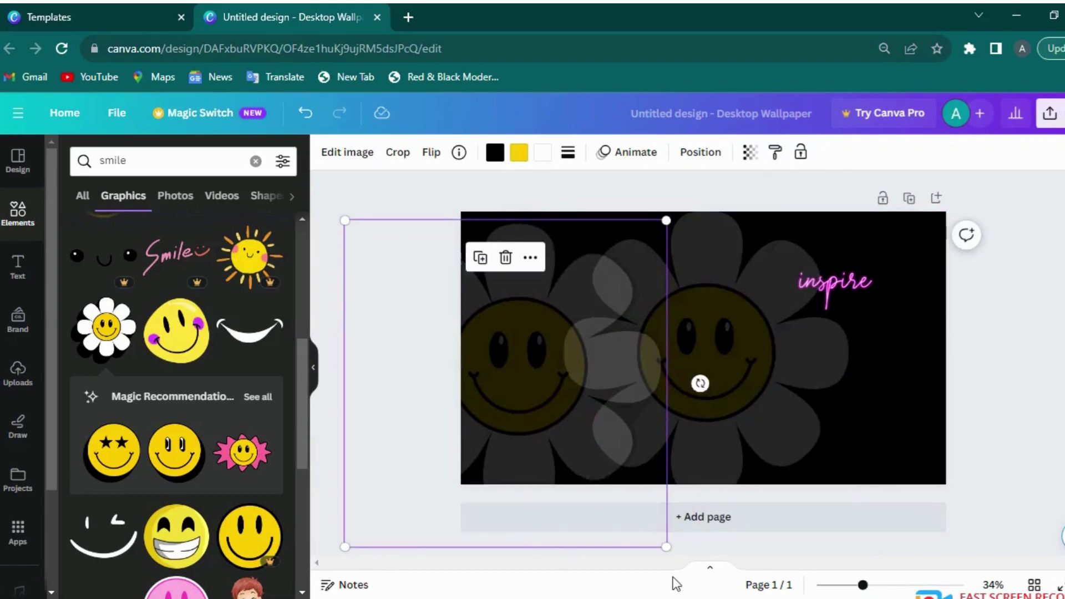
{"action": "left_click_drag", "start_coordinate": [668, 548], "coordinate": [596, 475]}
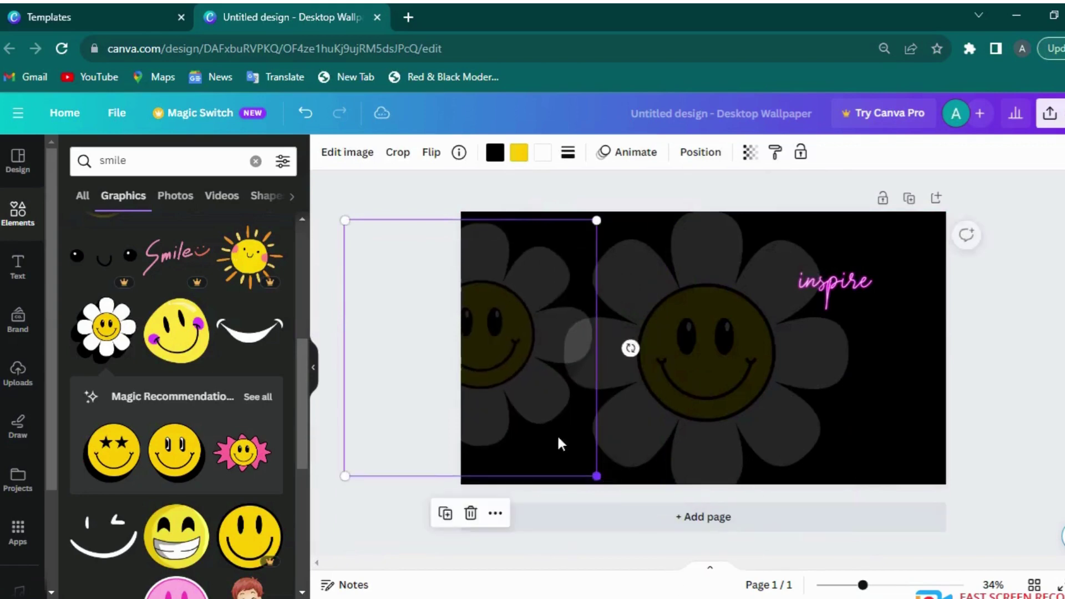
{"action": "left_click_drag", "start_coordinate": [527, 385], "coordinate": [504, 471]}
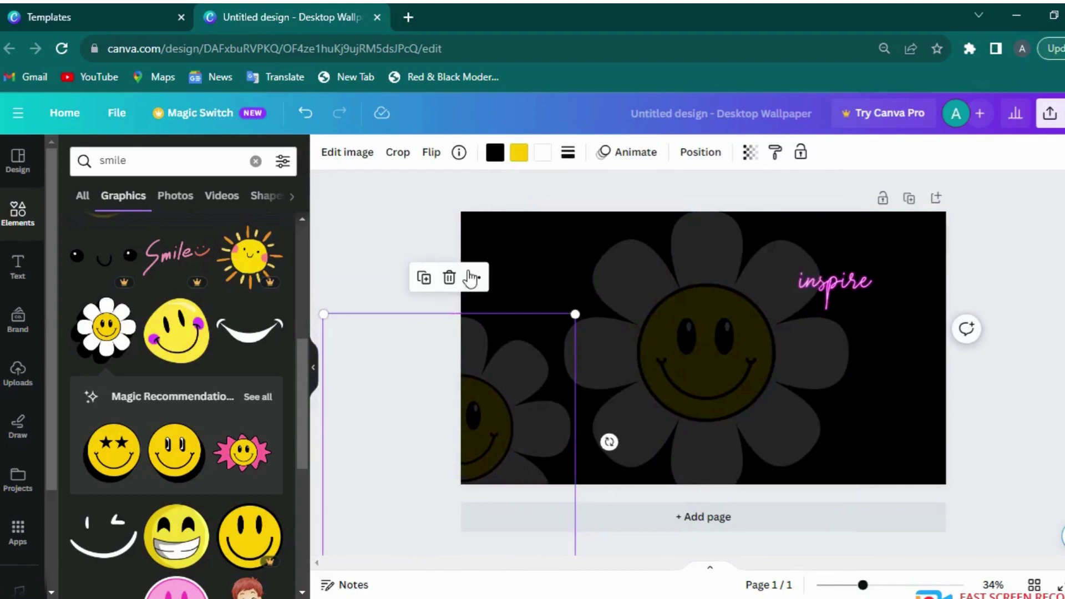
- Duplicate the small corner daisy and place the copy partly off the page at the upper-right corner
{"action": "left_click", "coordinate": [424, 278]}
{"action": "left_click_drag", "start_coordinate": [455, 419], "coordinate": [927, 231]}
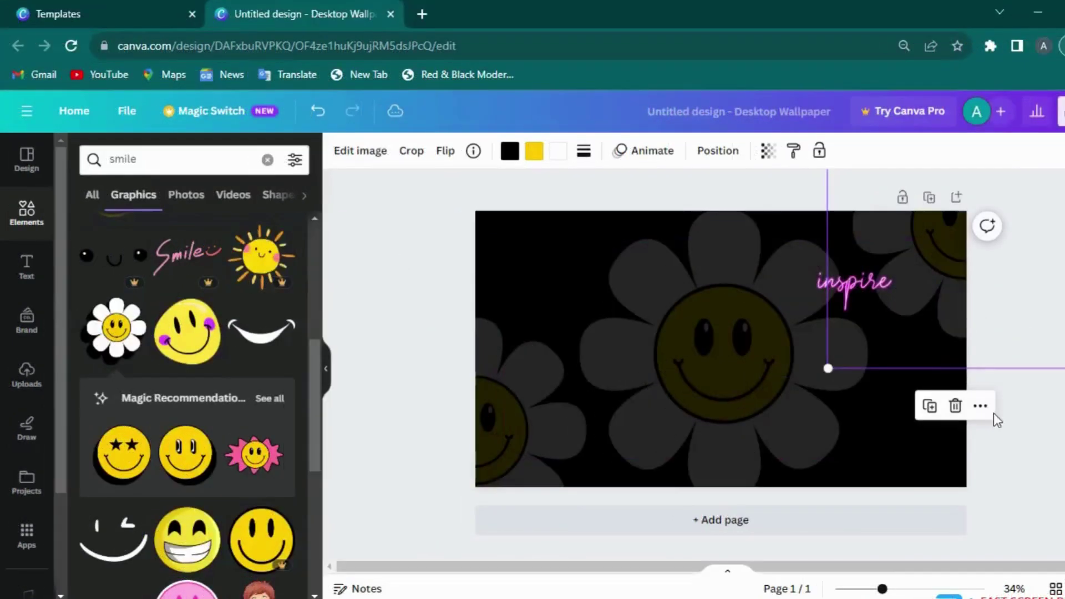
{"action": "left_click", "coordinate": [1056, 439]}
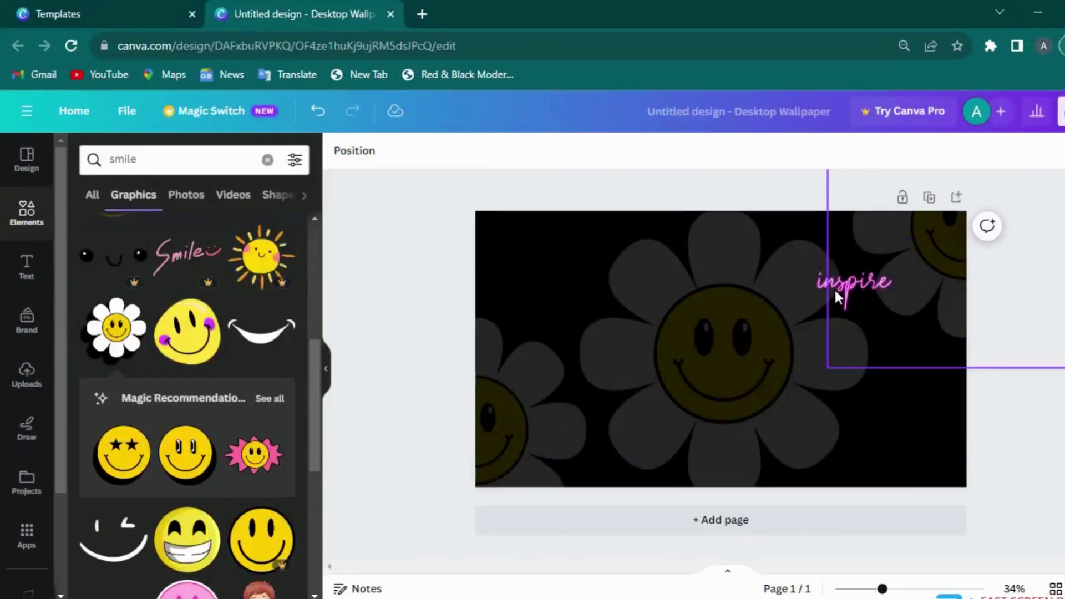
- Adjust the positions of the large and upper-right daisies and move the "inspire" lettering onto the large daisy's face
{"action": "left_click_drag", "start_coordinate": [915, 263], "coordinate": [944, 261]}
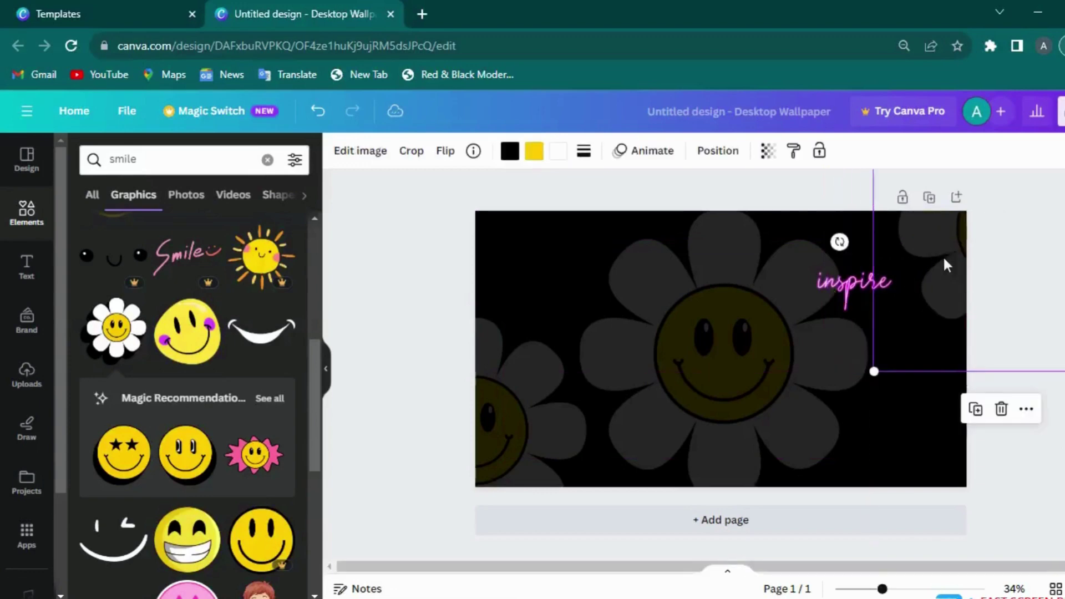
{"action": "left_click_drag", "start_coordinate": [799, 341], "coordinate": [760, 343]}
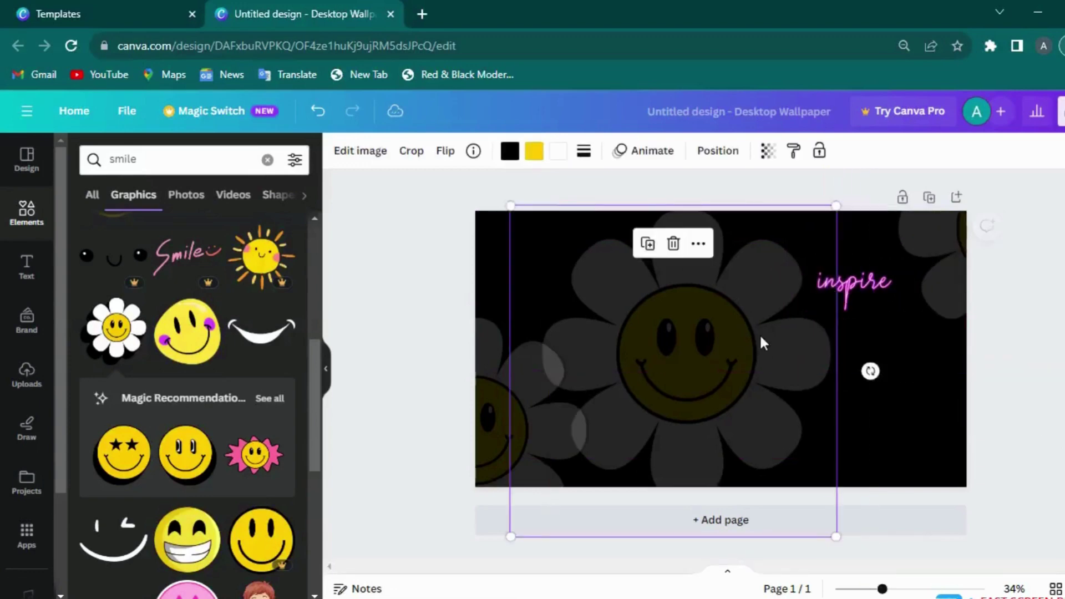
{"action": "left_click", "coordinate": [855, 284]}
{"action": "left_click_drag", "start_coordinate": [867, 348], "coordinate": [952, 510]}
{"action": "left_click_drag", "start_coordinate": [775, 366], "coordinate": [806, 361]}
{"action": "left_click_drag", "start_coordinate": [965, 275], "coordinate": [915, 288]}
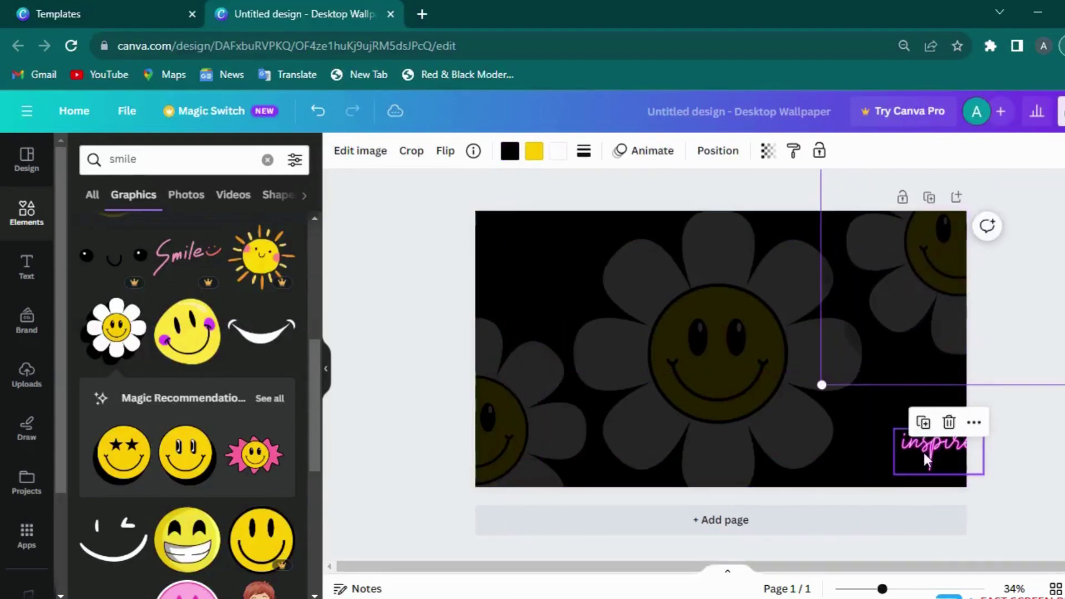
{"action": "left_click_drag", "start_coordinate": [926, 460], "coordinate": [746, 344]}
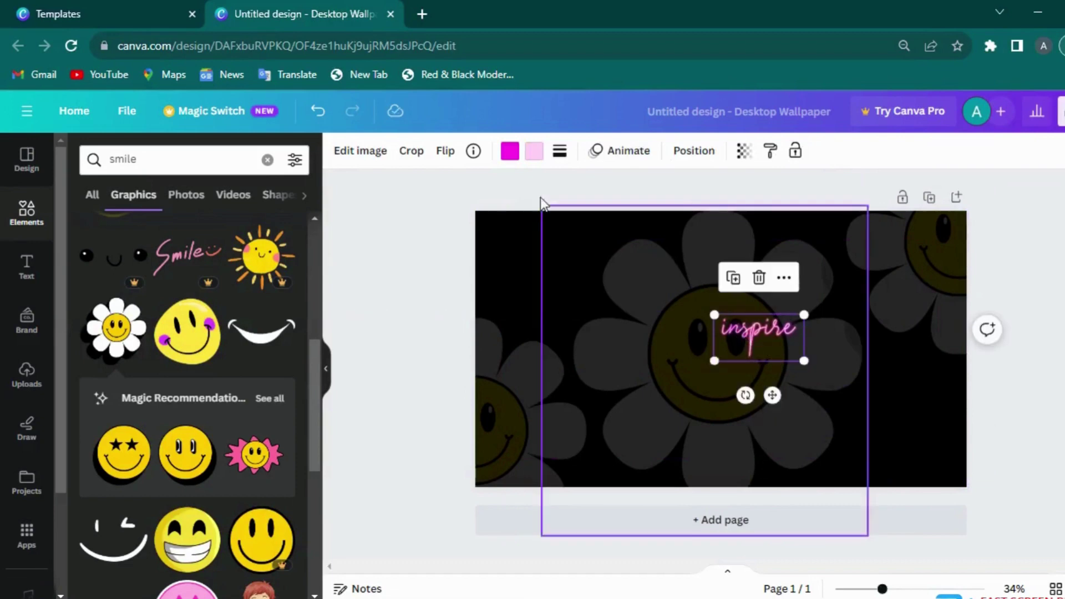
- Change both colors of the "inspire" lettering to the yellow already used in the document
{"action": "left_click", "coordinate": [510, 156]}
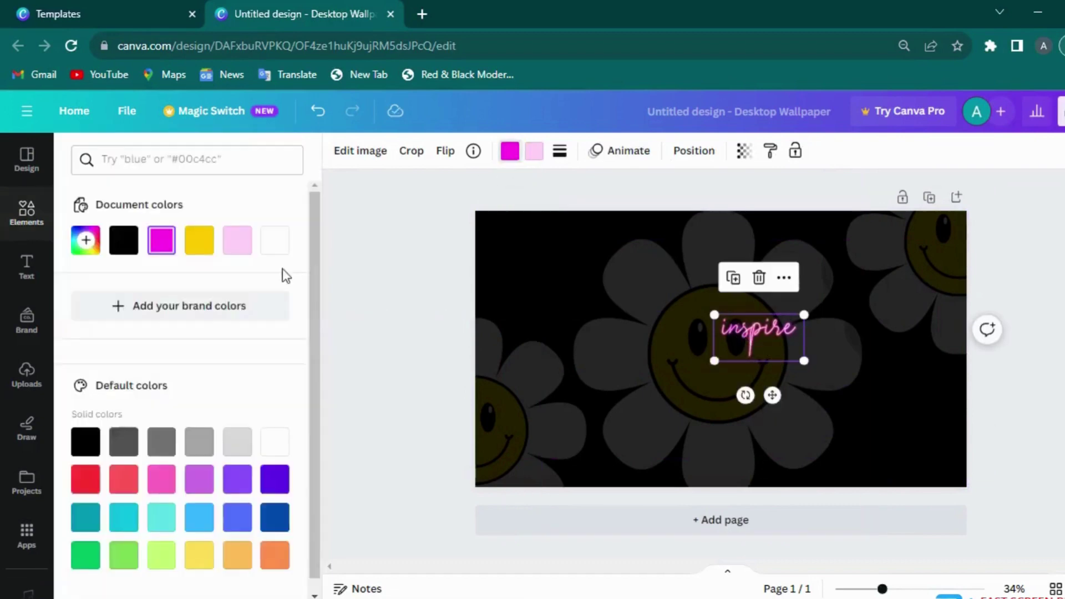
{"action": "left_click", "coordinate": [198, 241]}
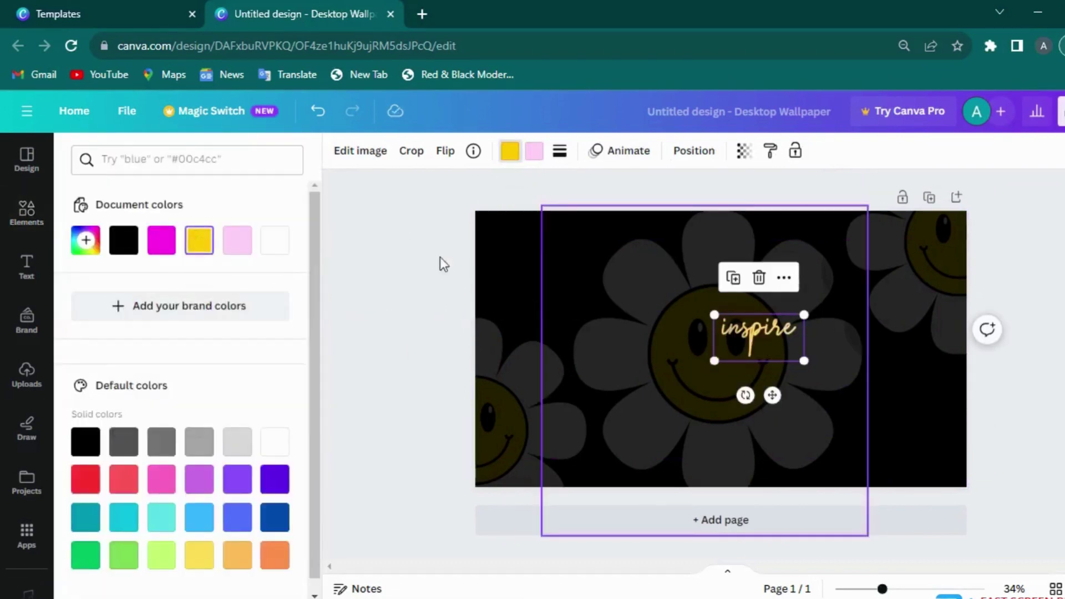
{"action": "left_click", "coordinate": [534, 150]}
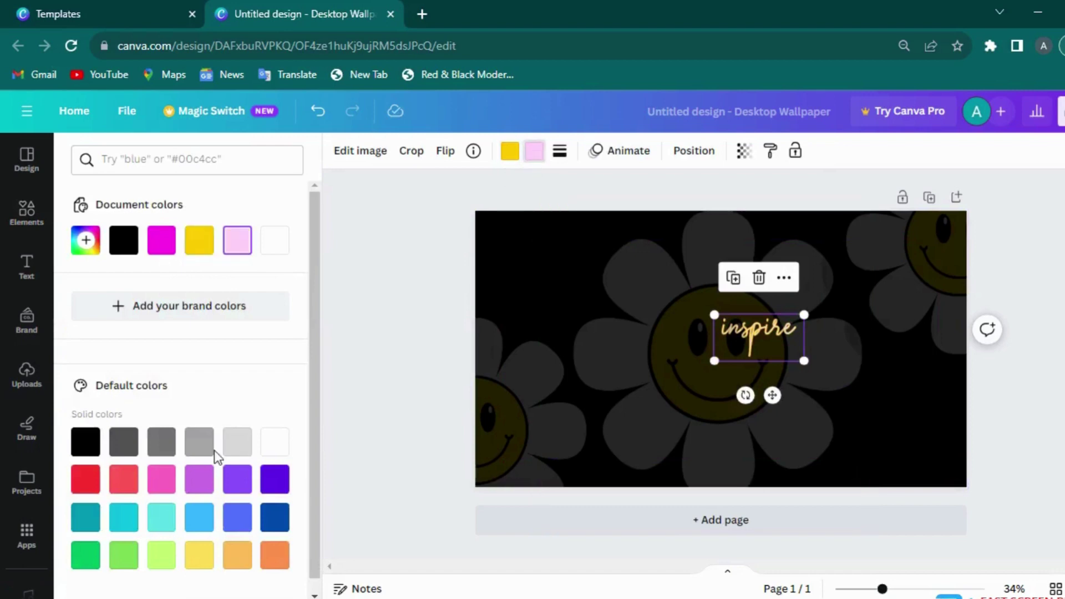
{"action": "left_click", "coordinate": [198, 241]}
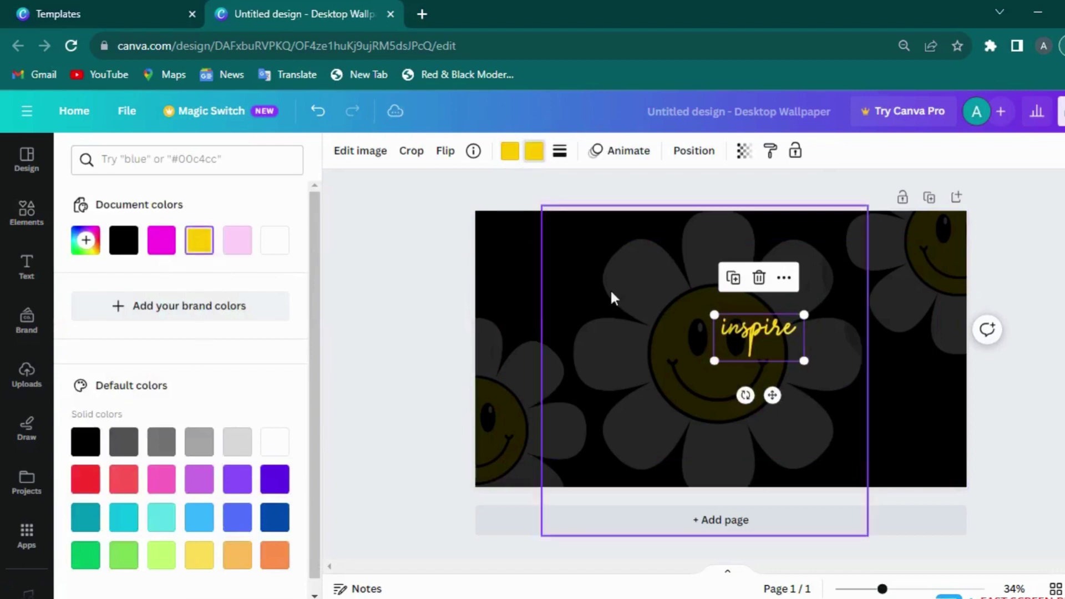
- Move the large daisy to the page's right edge, then enlarge the "inspire" lettering and place it beside the lower-left daisy
{"action": "left_click", "coordinate": [796, 339]}
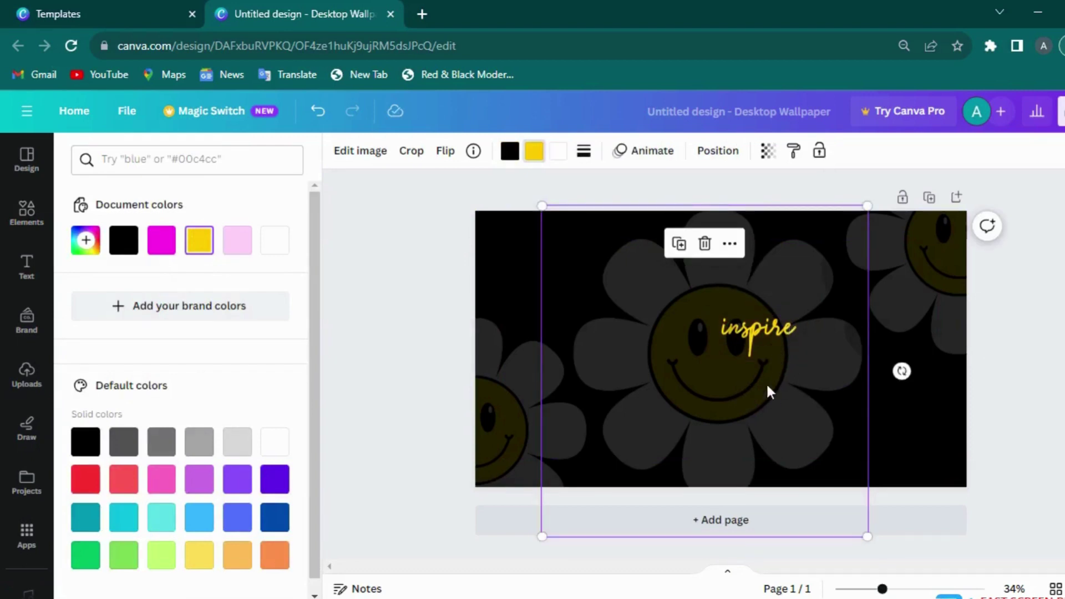
{"action": "left_click_drag", "start_coordinate": [756, 397], "coordinate": [1010, 358]}
{"action": "left_click", "coordinate": [750, 345]}
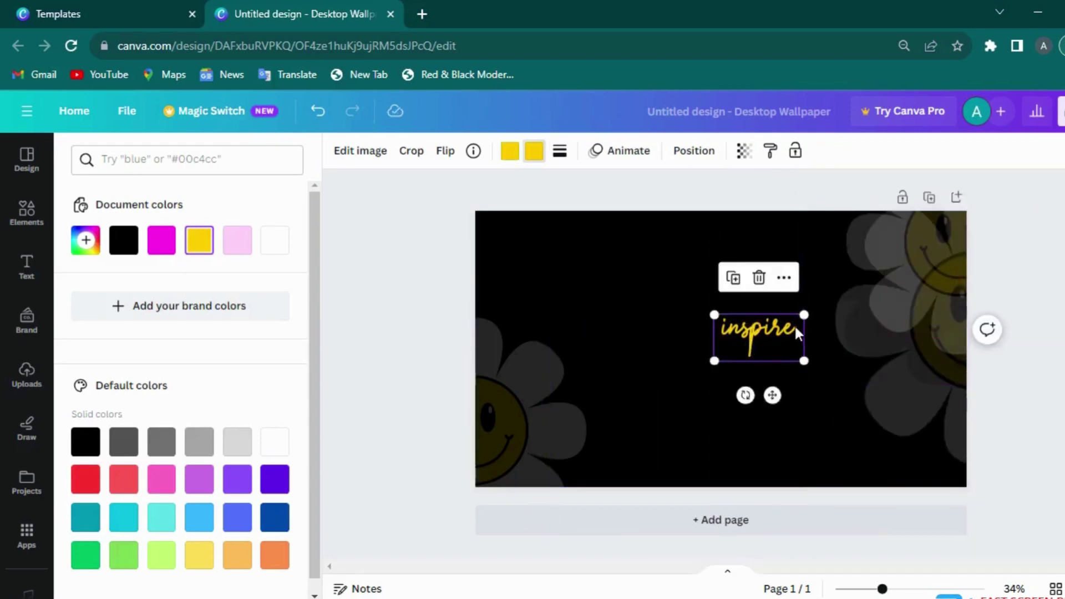
{"action": "left_click", "coordinate": [797, 349]}
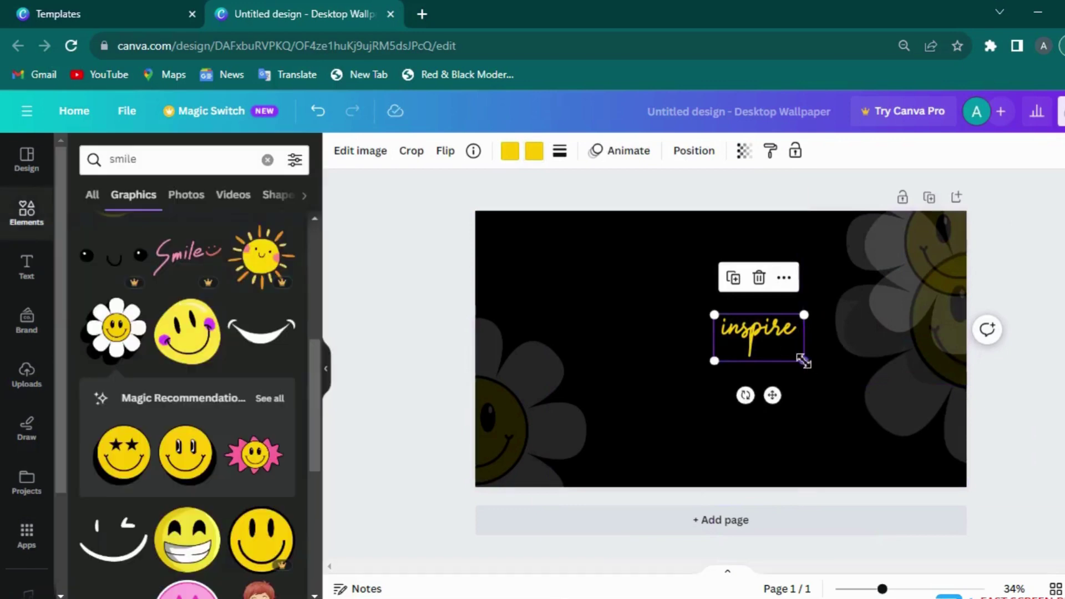
{"action": "left_click_drag", "start_coordinate": [803, 361], "coordinate": [848, 381]}
{"action": "left_click_drag", "start_coordinate": [747, 354], "coordinate": [597, 384]}
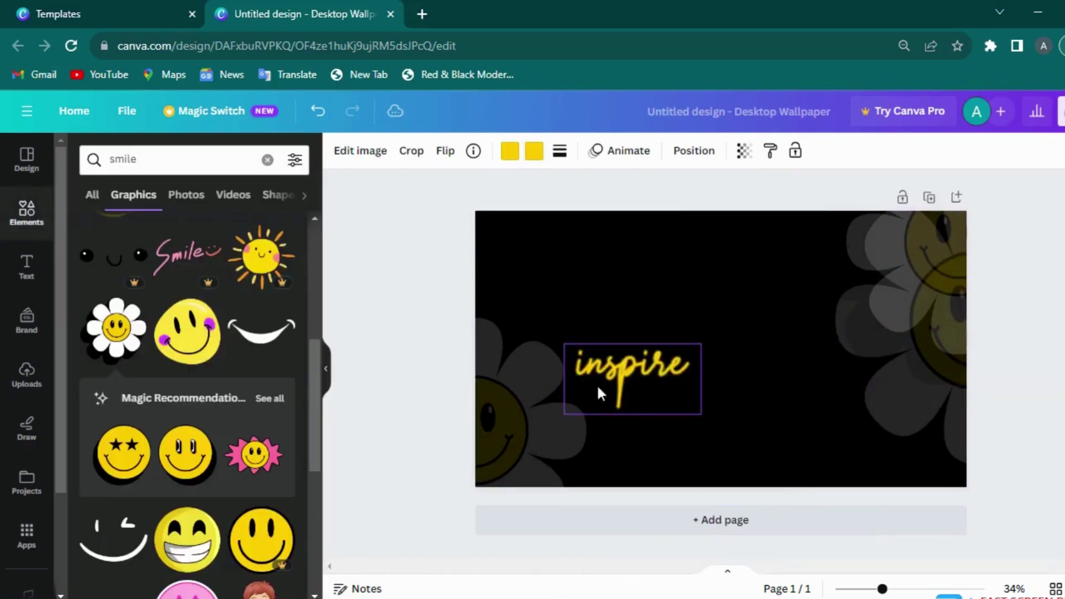
{"action": "double_click", "coordinate": [689, 358]}
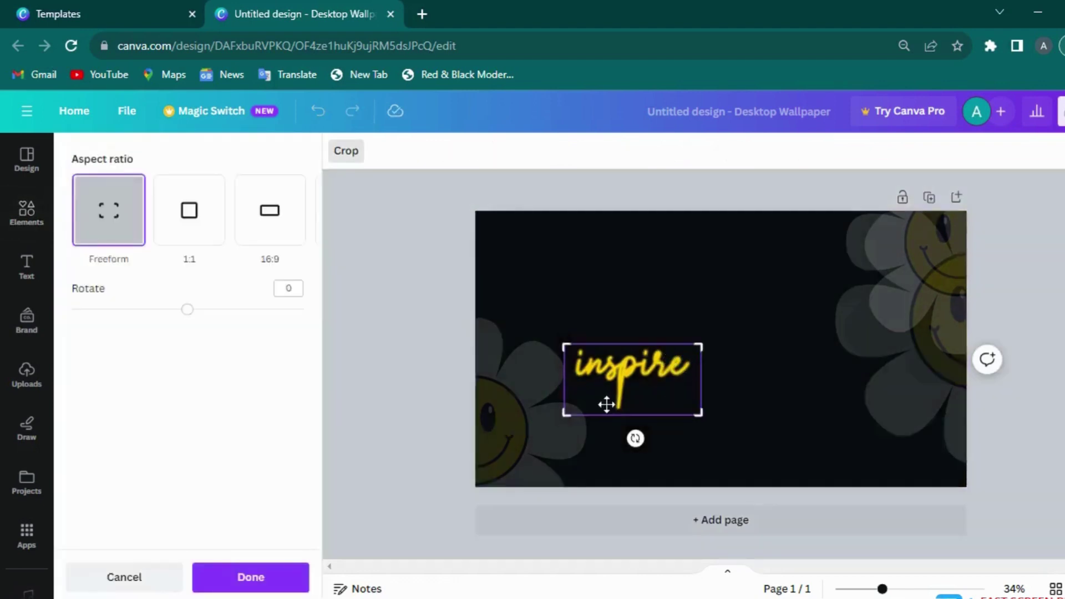
{"action": "left_click", "coordinate": [114, 580]}
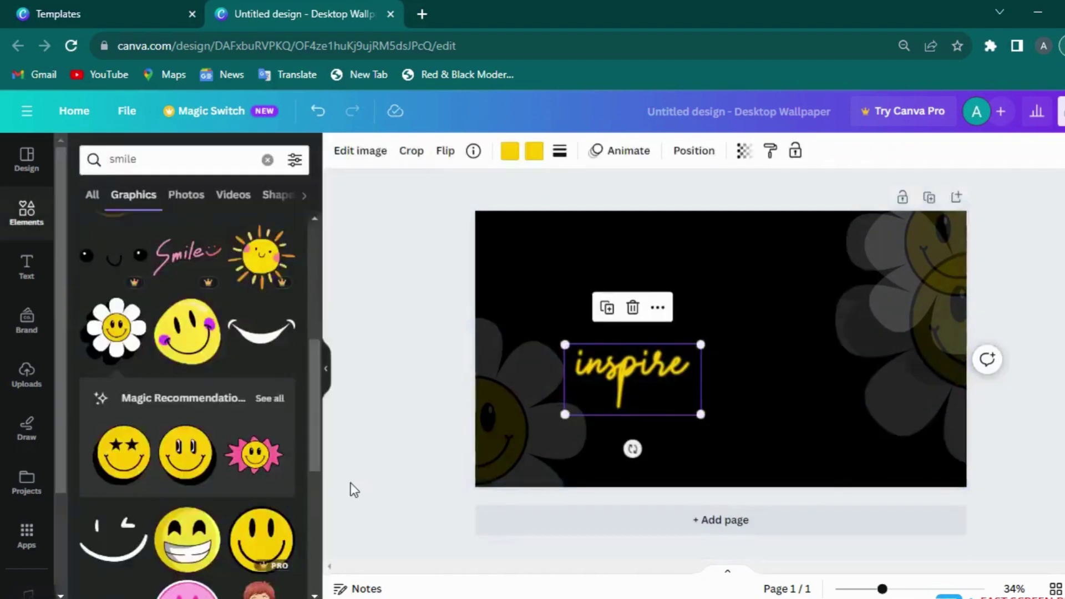
- Delete the "inspire" lettering from the page
{"action": "left_click", "coordinate": [697, 370]}
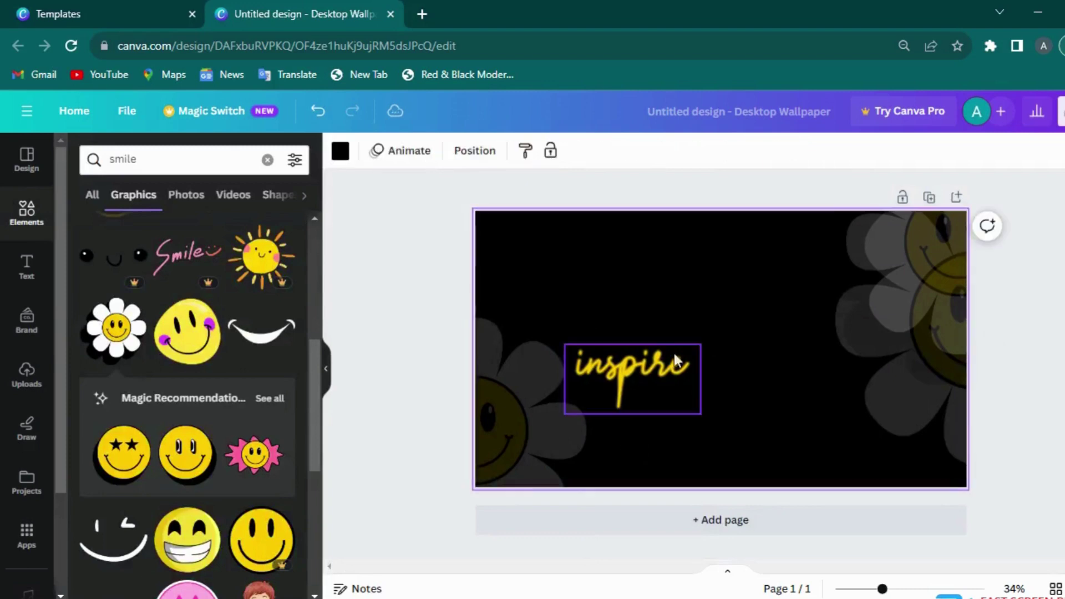
{"action": "left_click", "coordinate": [654, 368]}
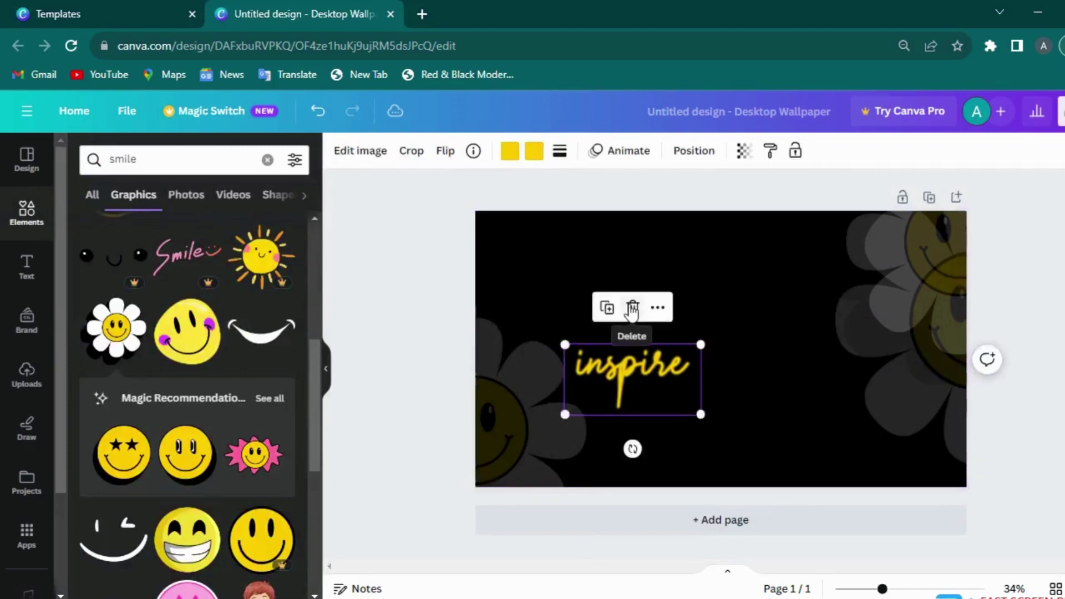
{"action": "left_click", "coordinate": [632, 308]}
- Move the large daisy back to the middle of the page and reposition the upper-right daisy partly off the page
{"action": "left_click", "coordinate": [938, 296]}
{"action": "left_click_drag", "start_coordinate": [938, 297], "coordinate": [623, 423]}
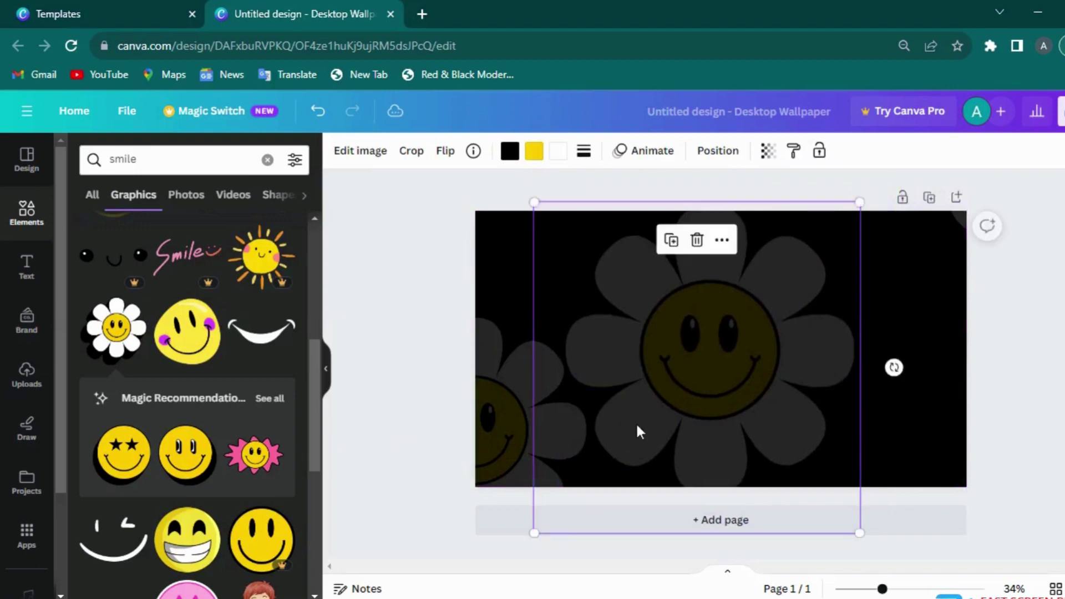
{"action": "left_click_drag", "start_coordinate": [934, 281], "coordinate": [825, 350]}
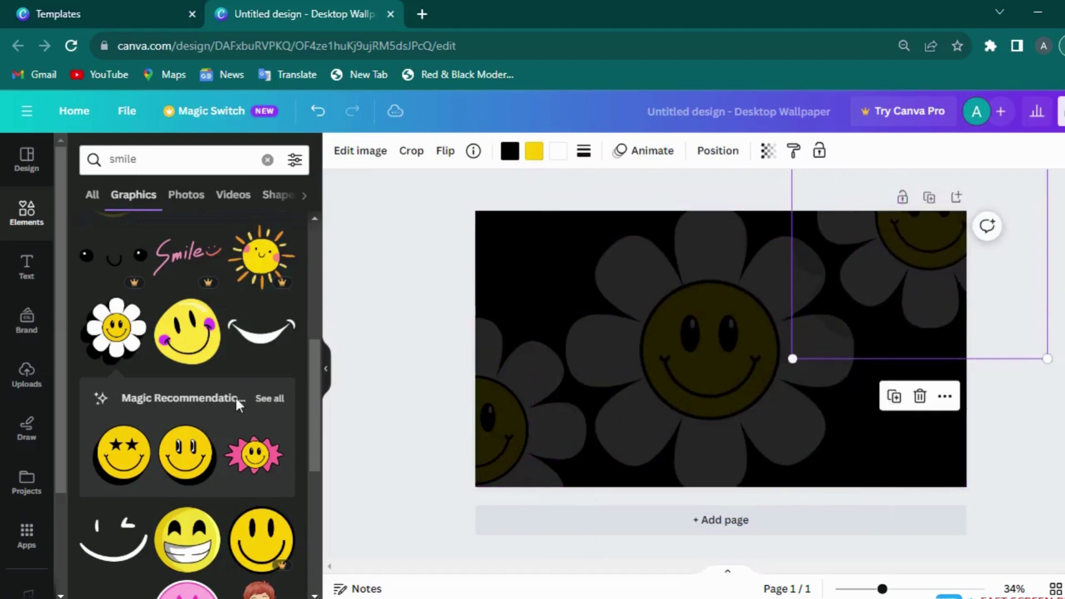
- Add the glowing "CHEERS!" text style from the recently used text designs to the page
{"action": "left_click", "coordinate": [23, 272]}
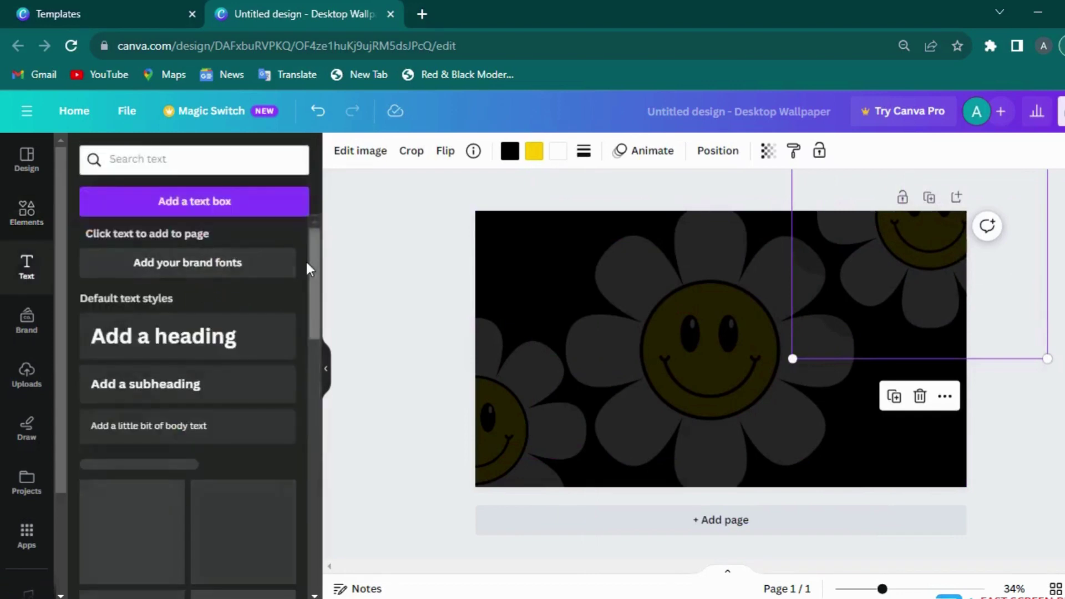
{"action": "left_click_drag", "start_coordinate": [314, 262], "coordinate": [315, 278]}
{"action": "scroll", "coordinate": [222, 332], "scroll_direction": "down", "scroll_amount": 3}
{"action": "scroll", "coordinate": [142, 383], "scroll_direction": "up", "scroll_amount": 2}
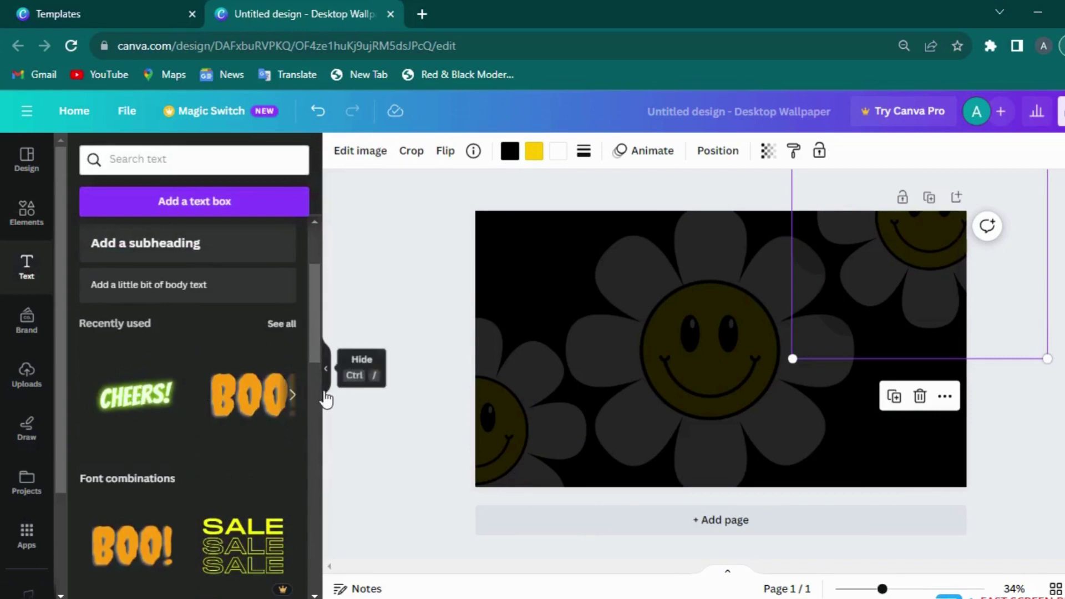
{"action": "scroll", "coordinate": [318, 368], "scroll_direction": "down", "scroll_amount": 1}
{"action": "scroll", "coordinate": [321, 413], "scroll_direction": "down", "scroll_amount": 3}
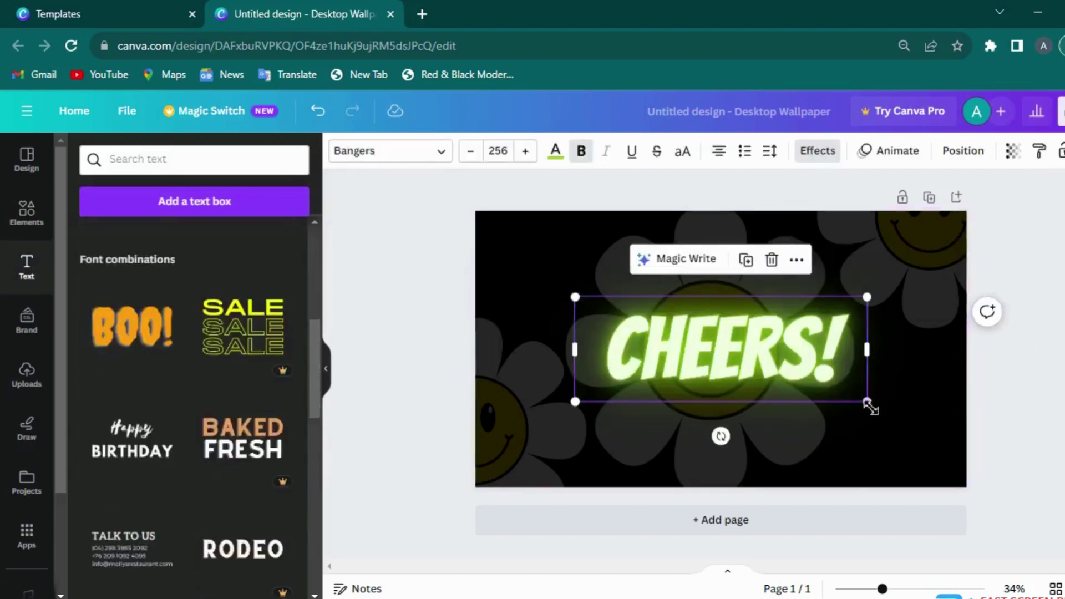
- Shrink the "CHEERS!" text to font size 205 and change its color to the document's yellow
{"action": "left_click_drag", "start_coordinate": [867, 402], "coordinate": [818, 374]}
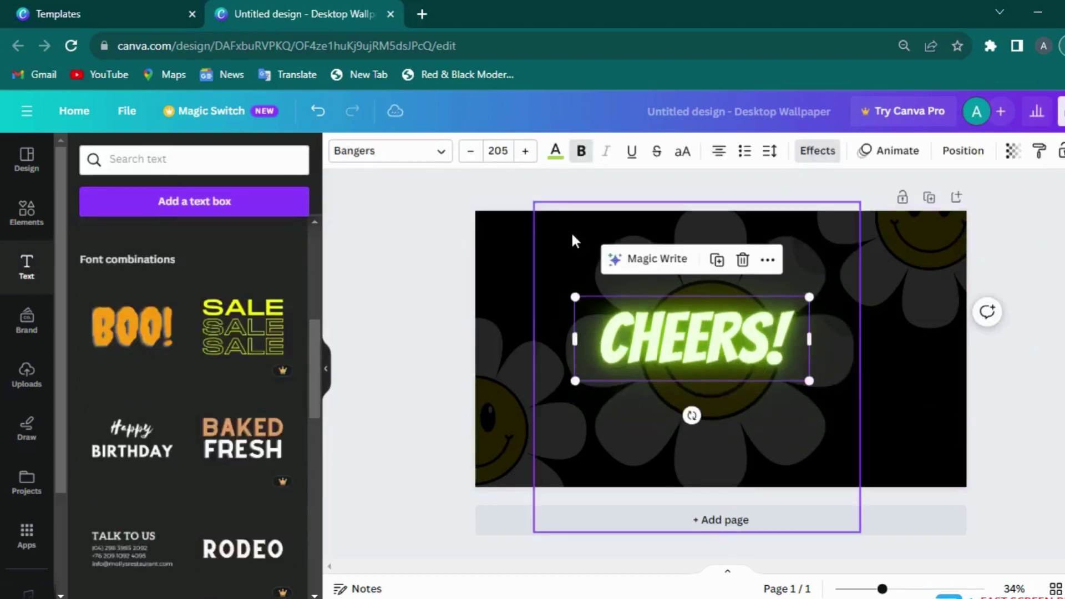
{"action": "left_click", "coordinate": [556, 153]}
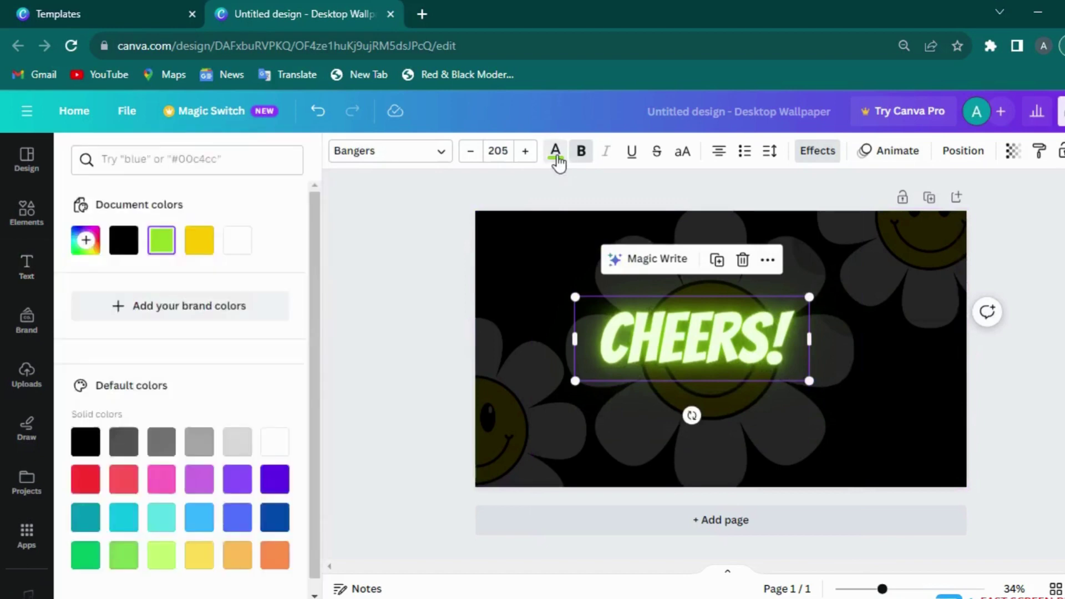
{"action": "left_click", "coordinate": [200, 238]}
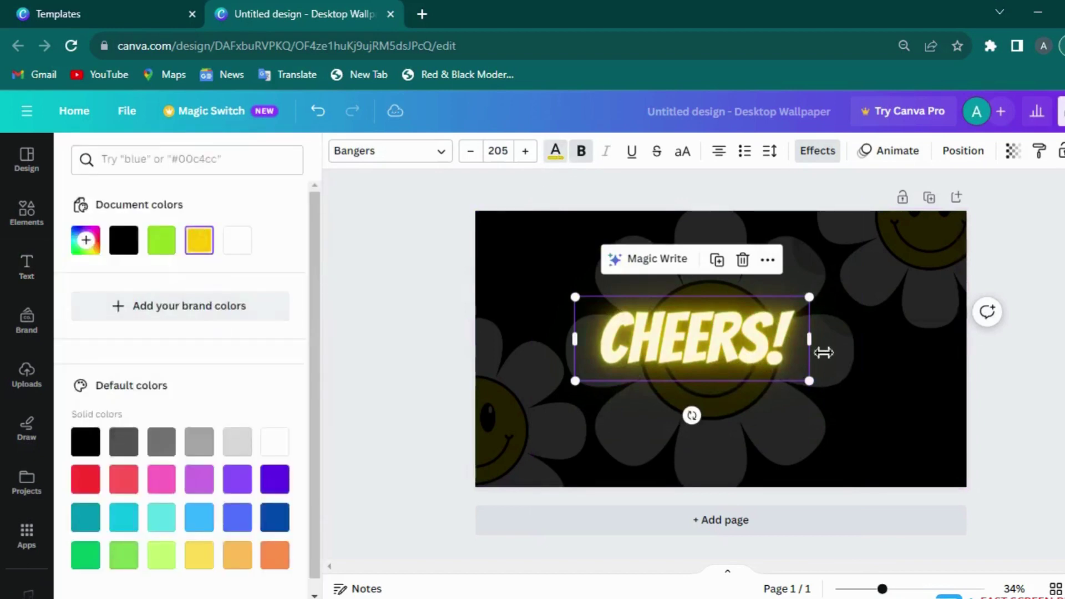
- Replace the "CHEERS!" wording with "SMILE PLZ"
{"action": "left_click", "coordinate": [791, 347]}
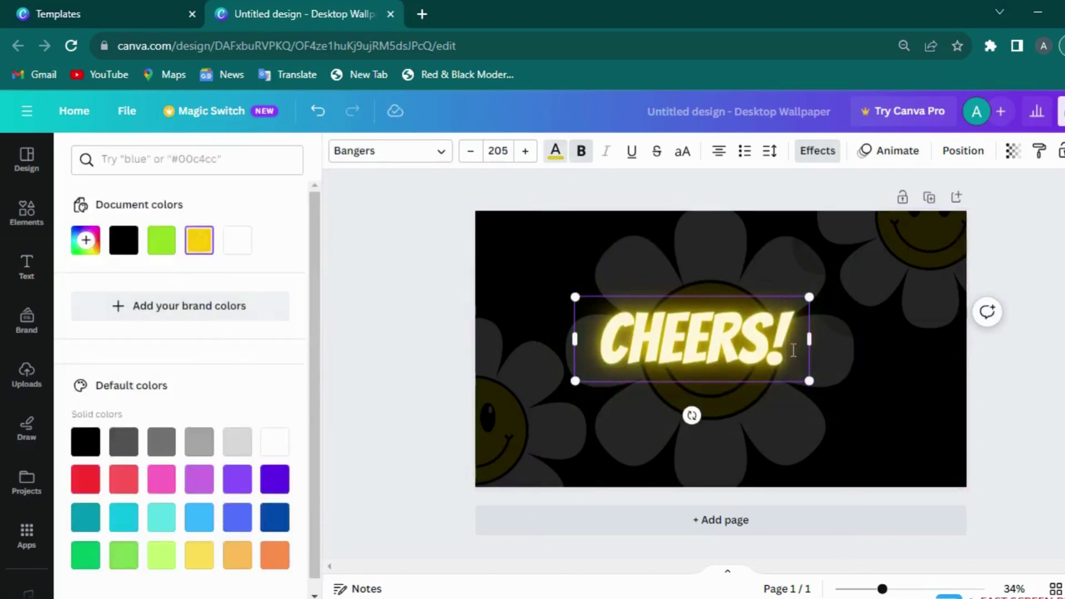
{"action": "key", "text": "BackSpace"}
{"action": "key", "text": "BackSpace"}
{"action": "key", "text": "BackSpace"}
{"action": "key", "text": "BackSpace"}
{"action": "key", "text": "BackSpace"}
{"action": "key", "text": "BackSpace"}
{"action": "key", "text": "BackSpace"}
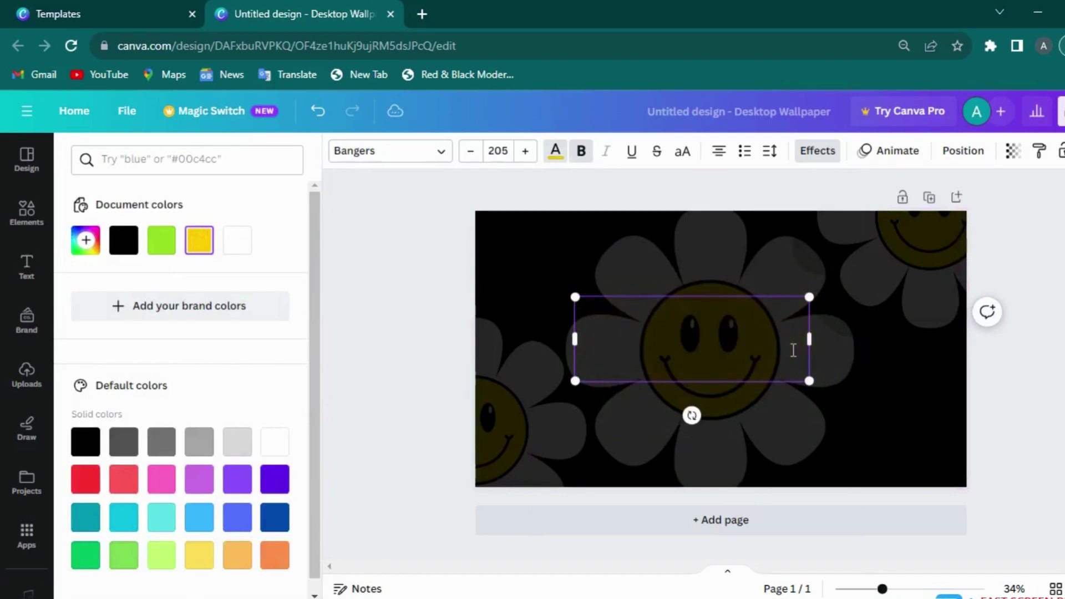
{"action": "type", "text": "SMILE P"}
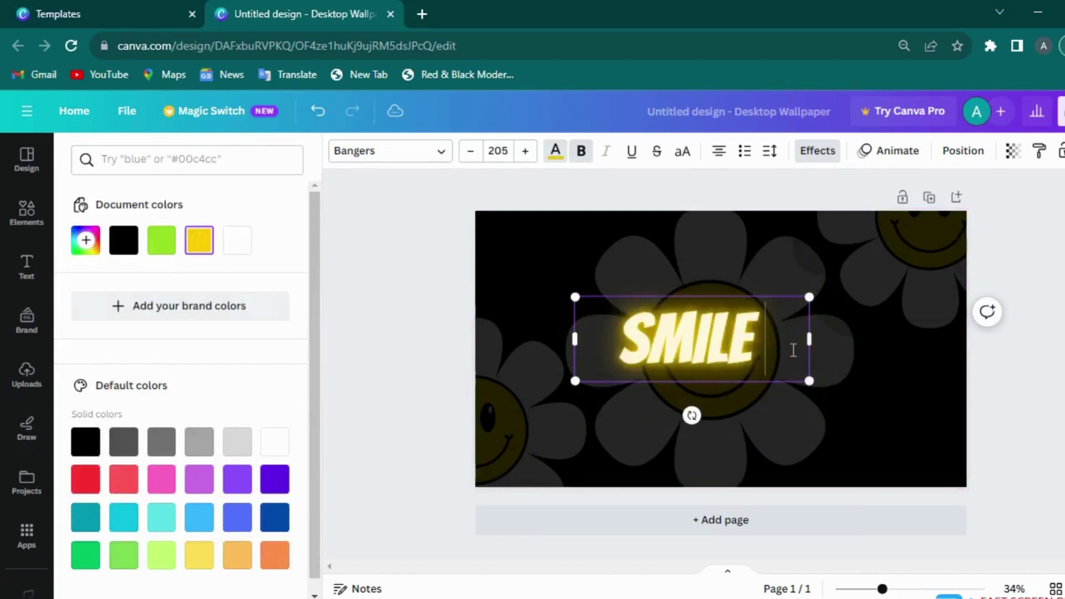
{"action": "type", "text": "LZ"}
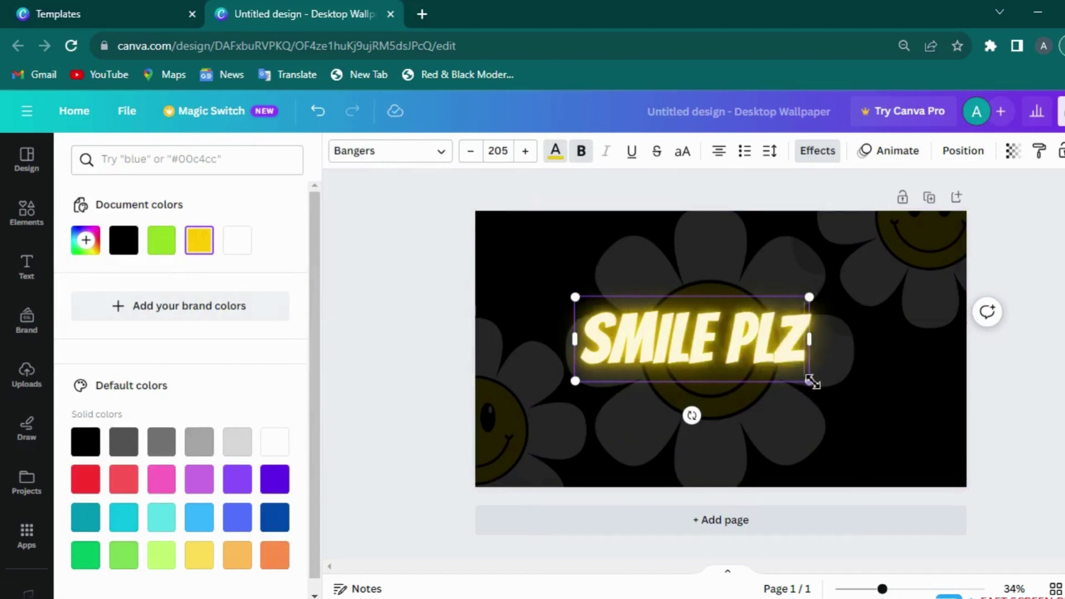
- Enlarge the "SMILE PLZ" text to font size 240 and place it in the page's lower-right corner
{"action": "left_click_drag", "start_coordinate": [811, 381], "coordinate": [849, 396]}
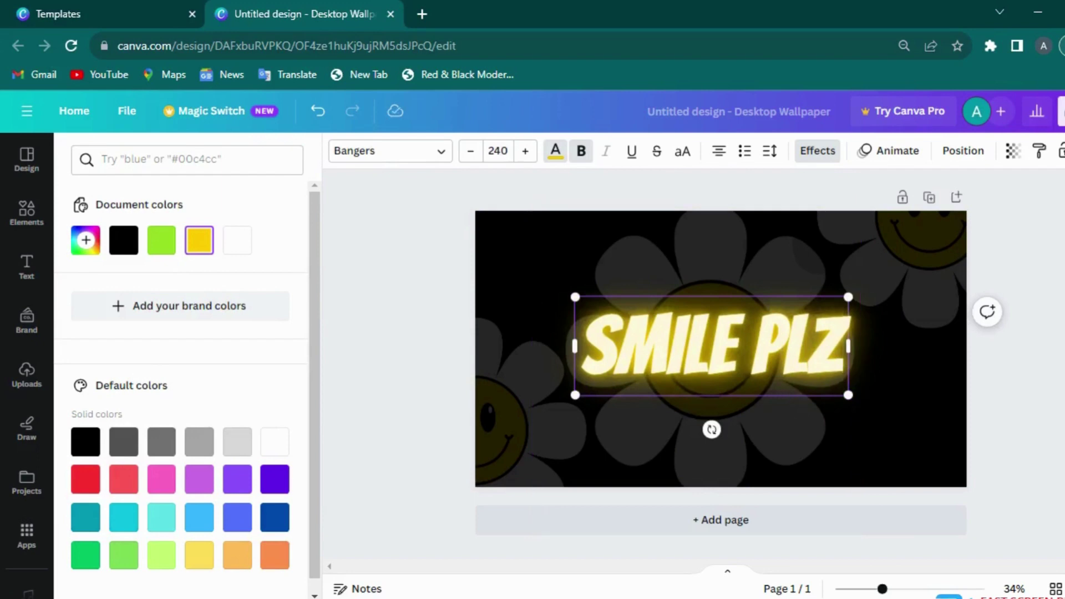
{"action": "key", "text": "Escape"}
{"action": "left_click_drag", "start_coordinate": [772, 365], "coordinate": [853, 448]}
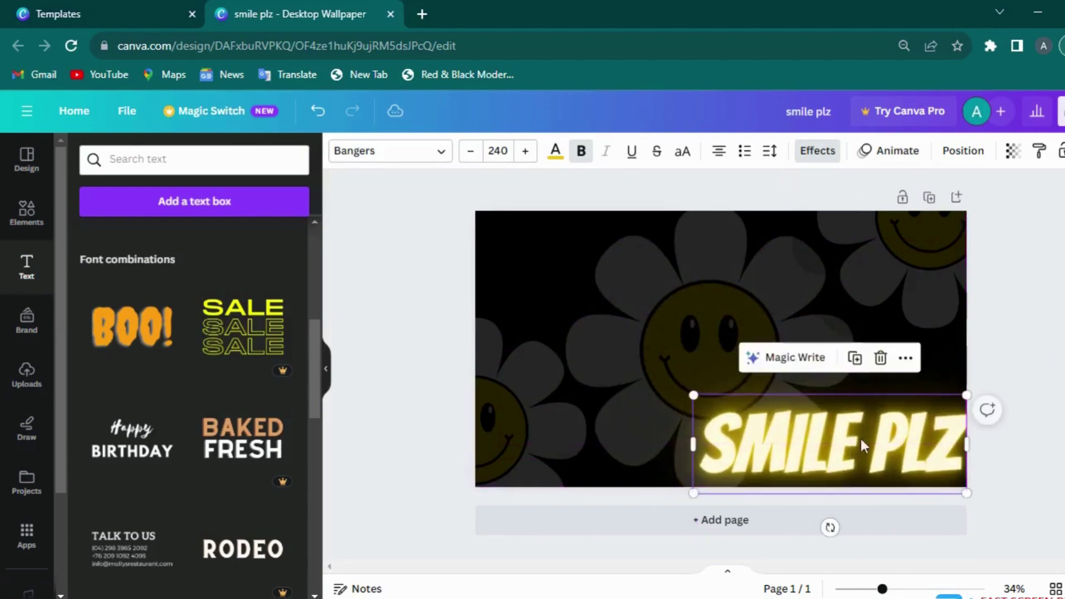
{"action": "left_click", "coordinate": [1027, 315]}
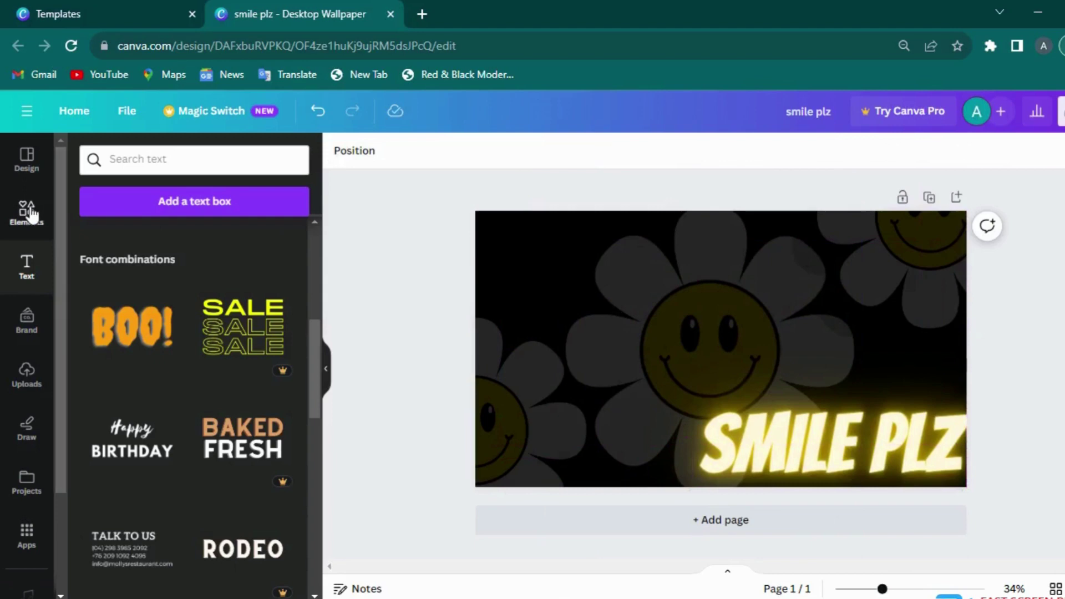
- Add the hand-drawn winking smile graphic from the "smile" results and color it white (#ffffff)
{"action": "left_click", "coordinate": [27, 211]}
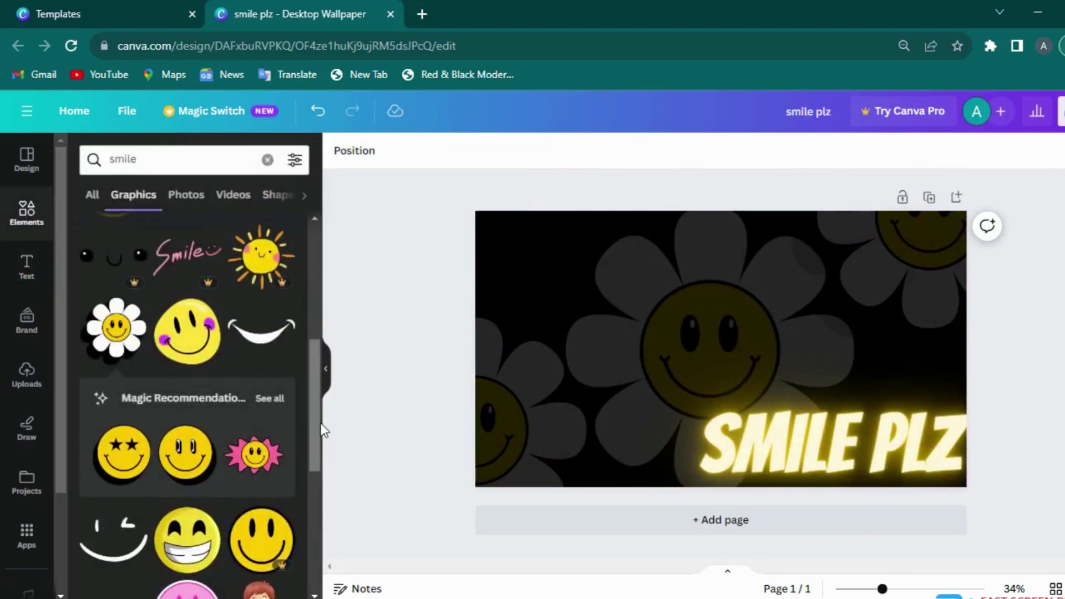
{"action": "scroll", "coordinate": [302, 384], "scroll_direction": "up", "scroll_amount": 6}
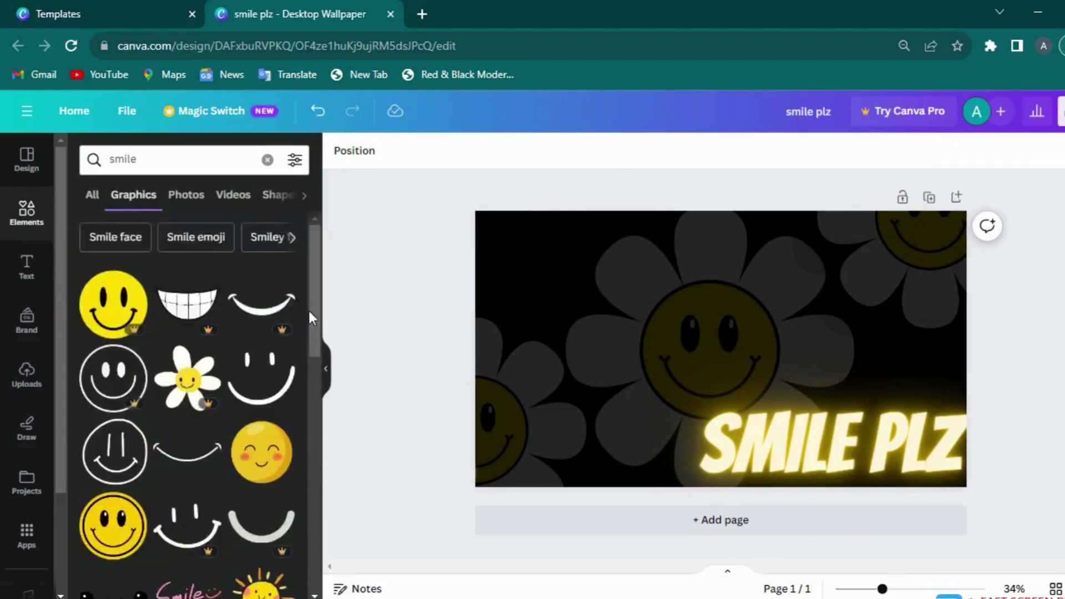
{"action": "left_click_drag", "start_coordinate": [308, 308], "coordinate": [303, 441]}
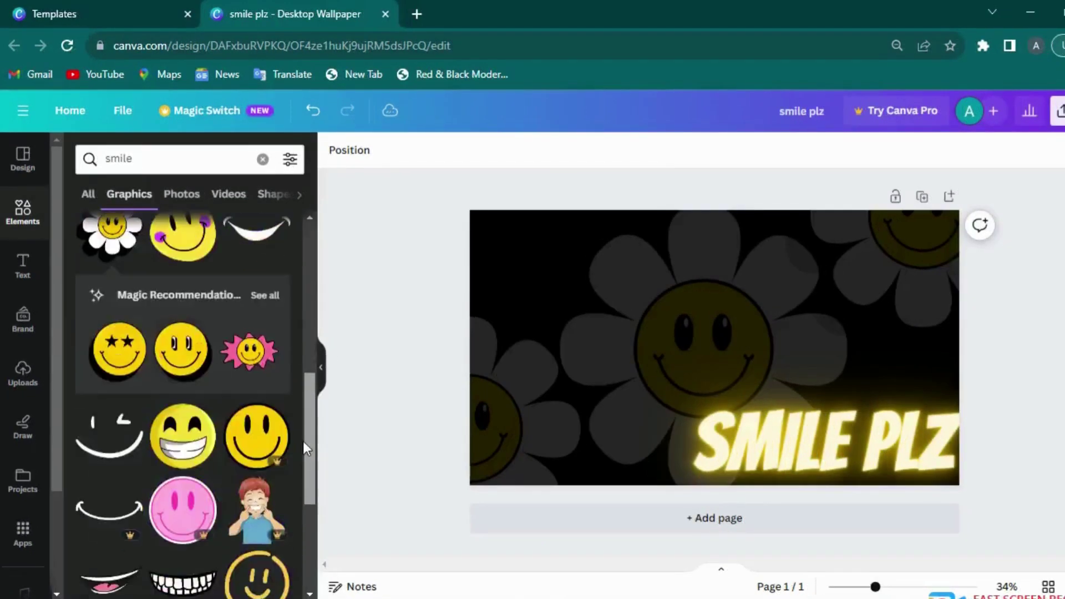
{"action": "left_click", "coordinate": [106, 457]}
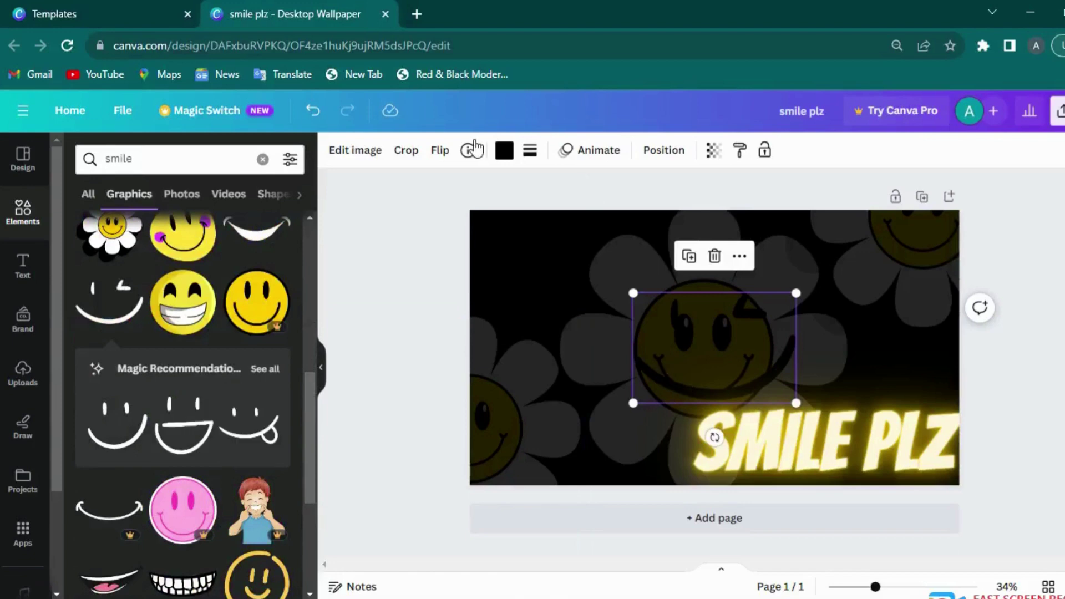
{"action": "left_click", "coordinate": [505, 150]}
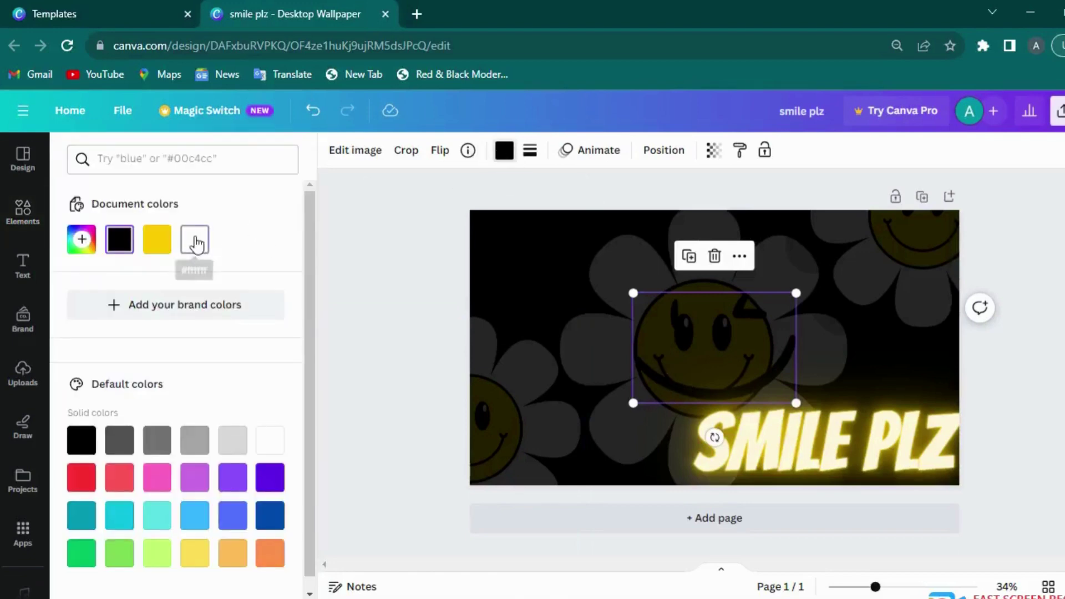
{"action": "left_click", "coordinate": [196, 243]}
- Move the white winking smile to the page's upper-left corner
{"action": "left_click_drag", "start_coordinate": [740, 381], "coordinate": [866, 371]}
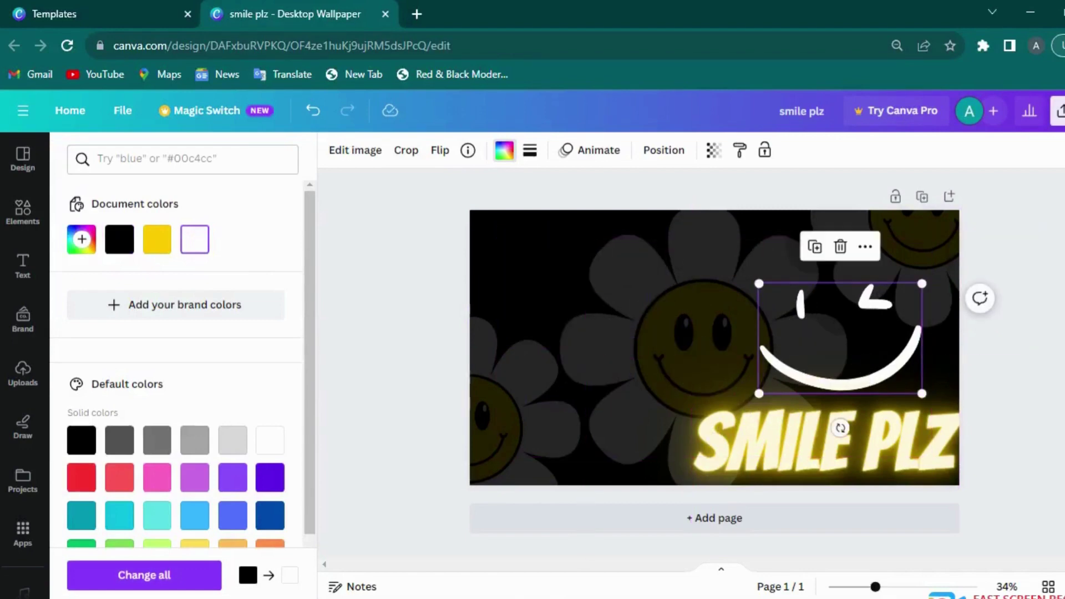
{"action": "left_click", "coordinate": [898, 356]}
{"action": "key", "text": "Escape"}
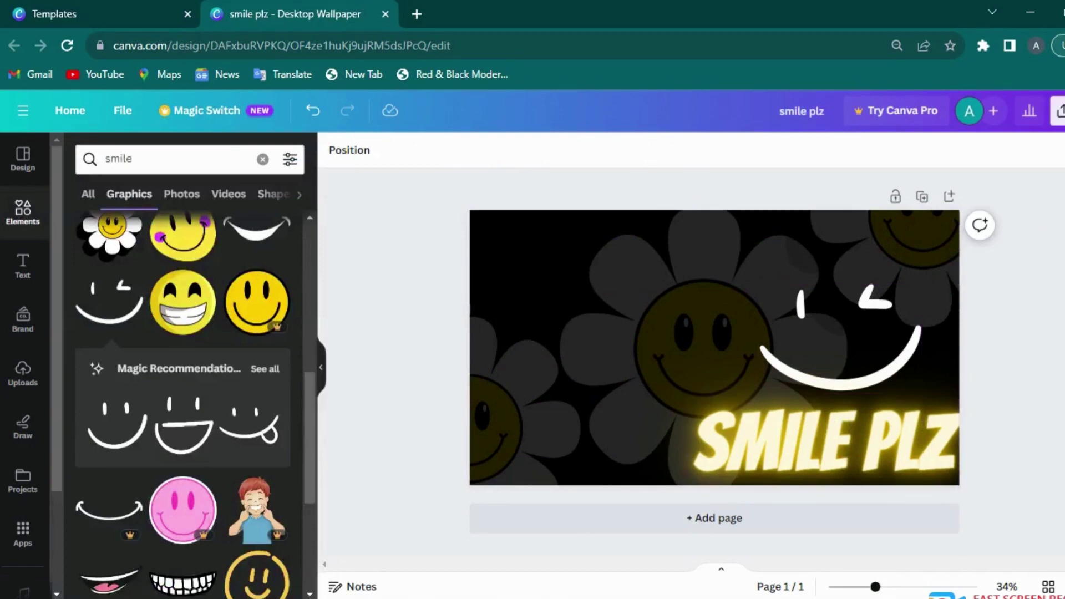
{"action": "left_click_drag", "start_coordinate": [793, 325], "coordinate": [585, 288]}
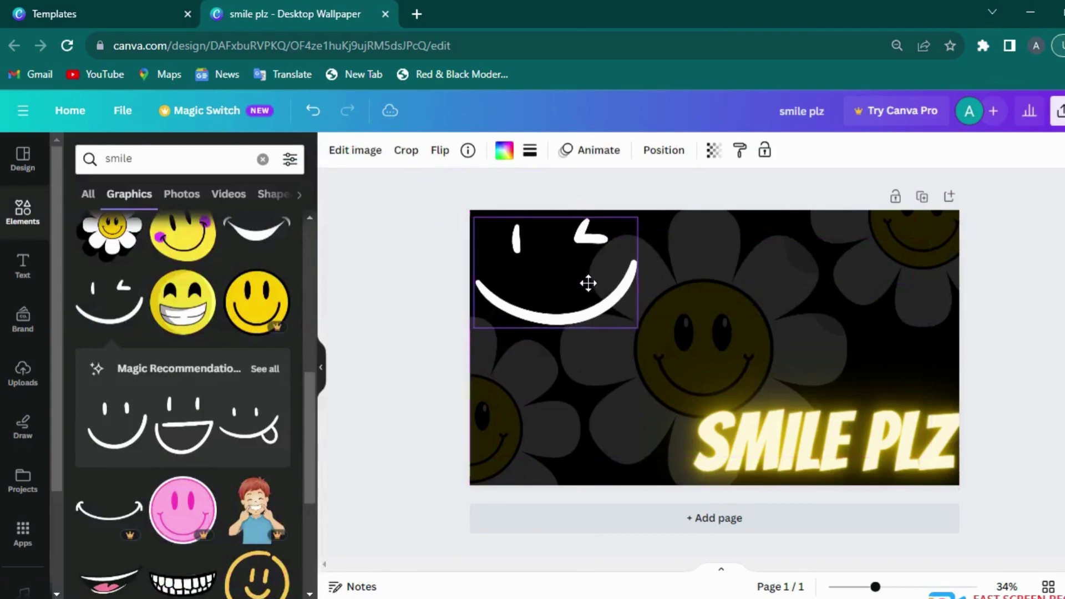
- Deselect the winking smile and open the download options for the finished wallpaper
{"action": "left_click", "coordinate": [1047, 333]}
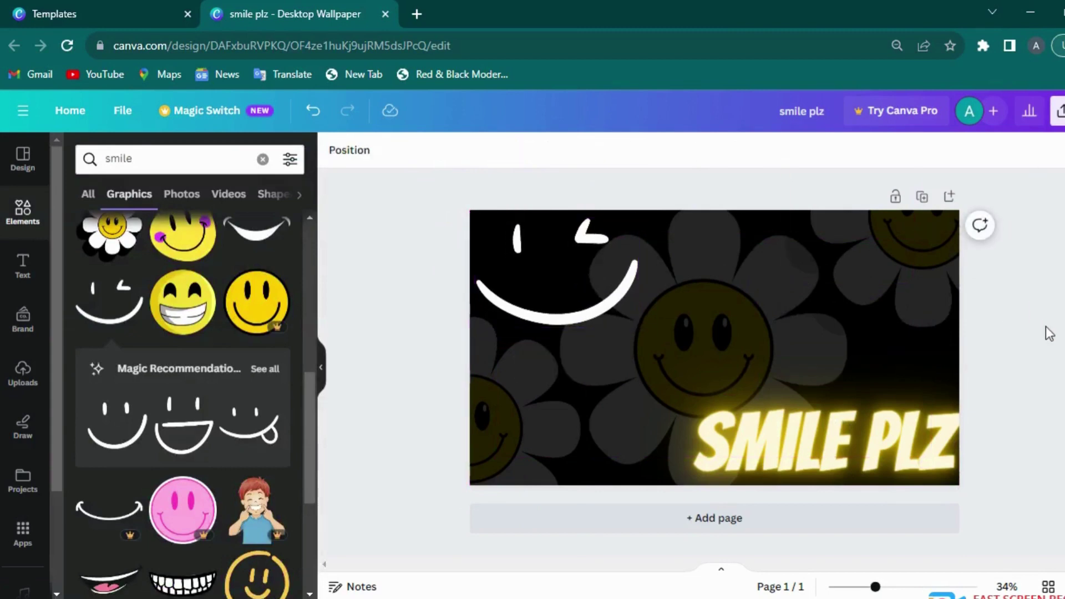
{"action": "left_click", "coordinate": [1059, 111]}
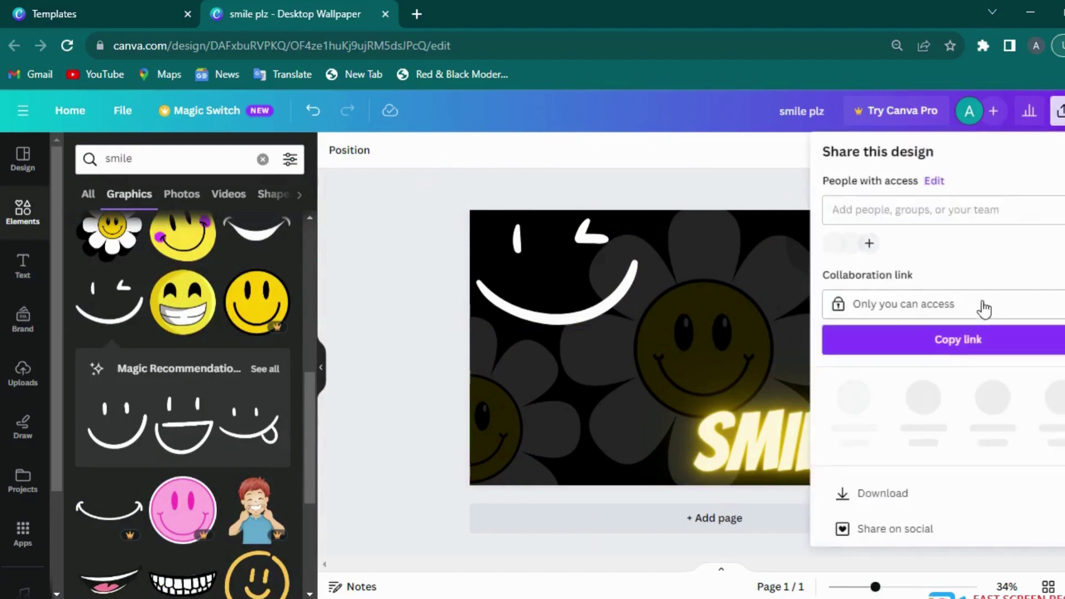
{"action": "left_click", "coordinate": [907, 486]}
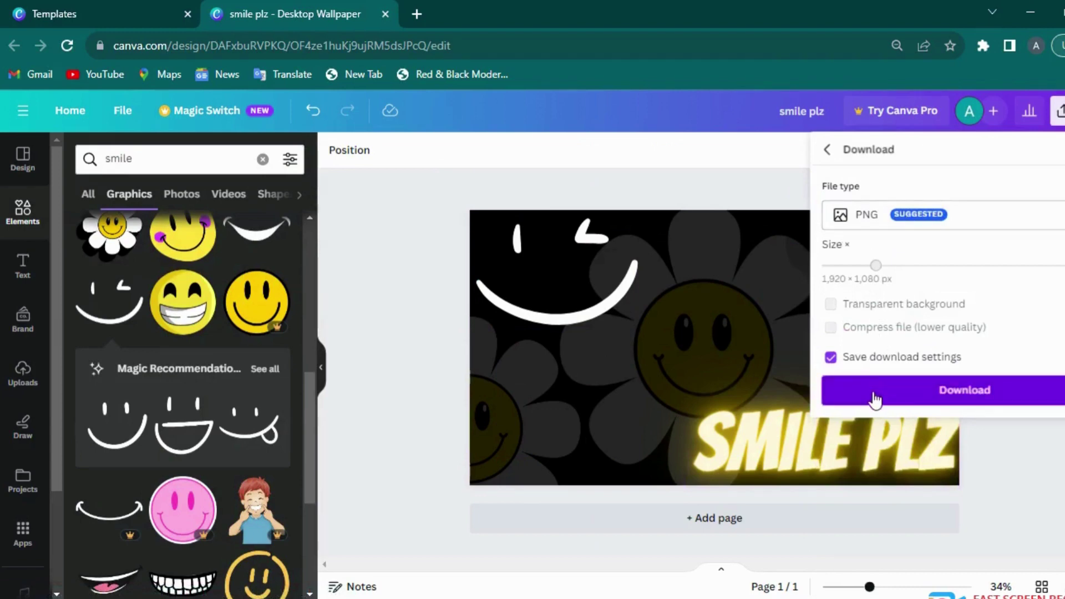
- Open Fiverr in a new browser tab and search its services for "desktop wallpaper"
{"action": "left_click", "coordinate": [418, 14]}
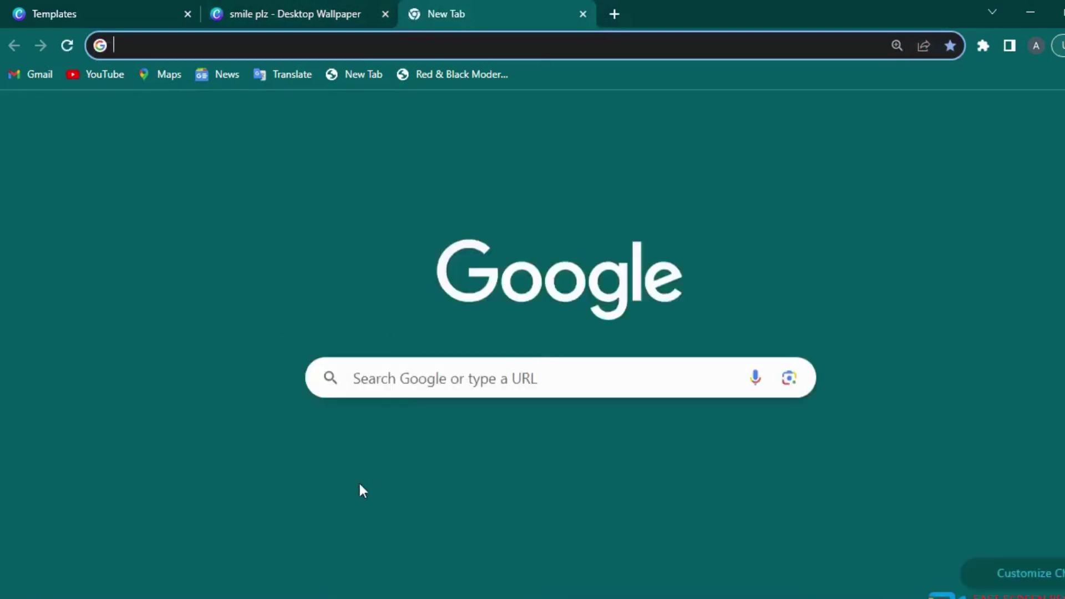
{"action": "left_click", "coordinate": [383, 474]}
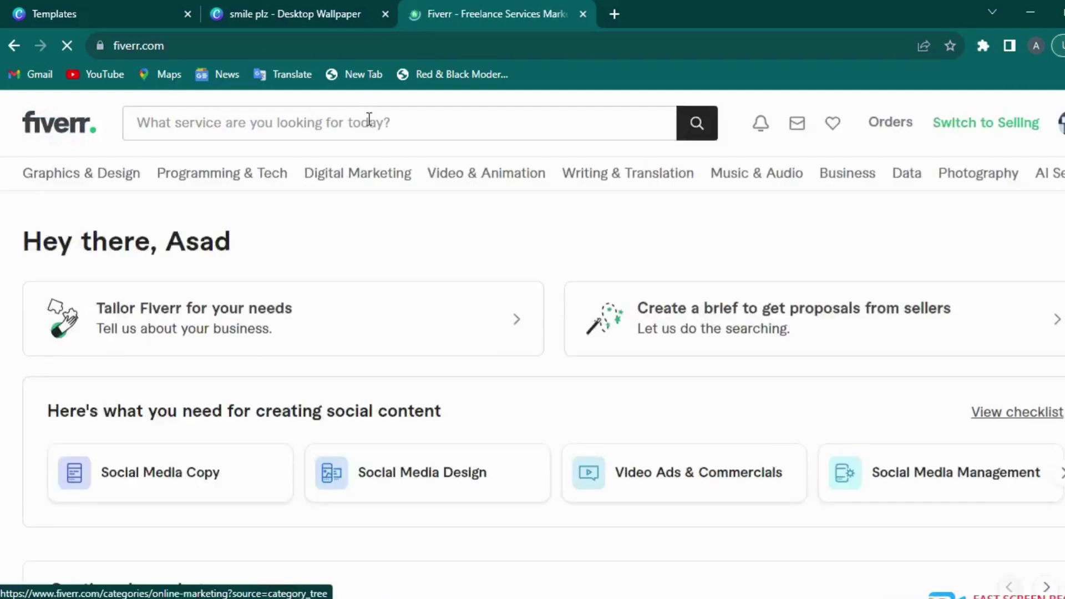
{"action": "left_click", "coordinate": [326, 122]}
{"action": "left_click", "coordinate": [156, 121]}
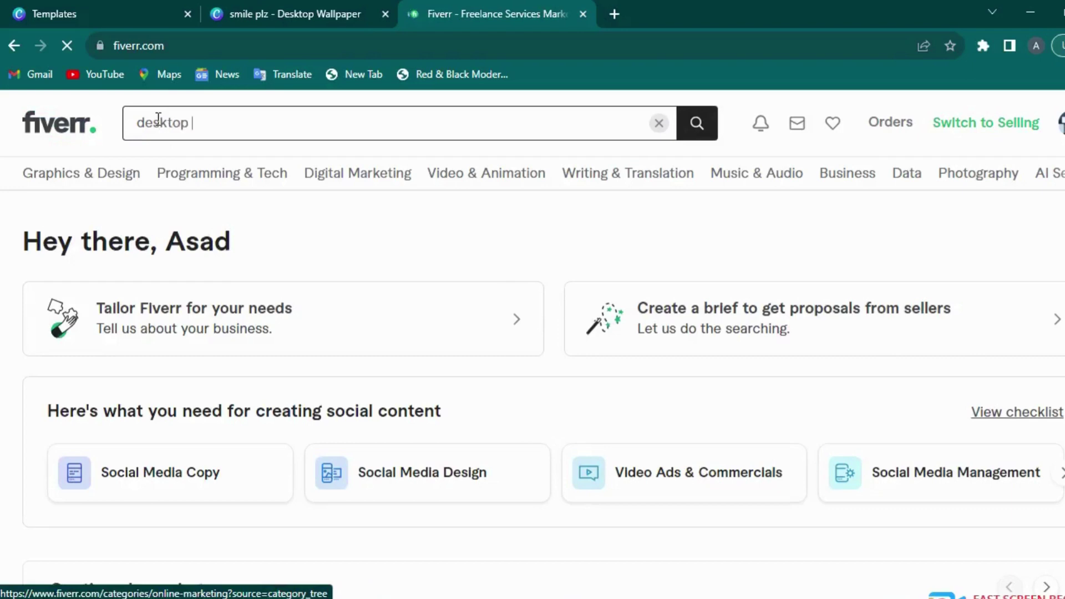
{"action": "type", "text": "ktop wallpaper"}
{"action": "key", "text": "Return"}
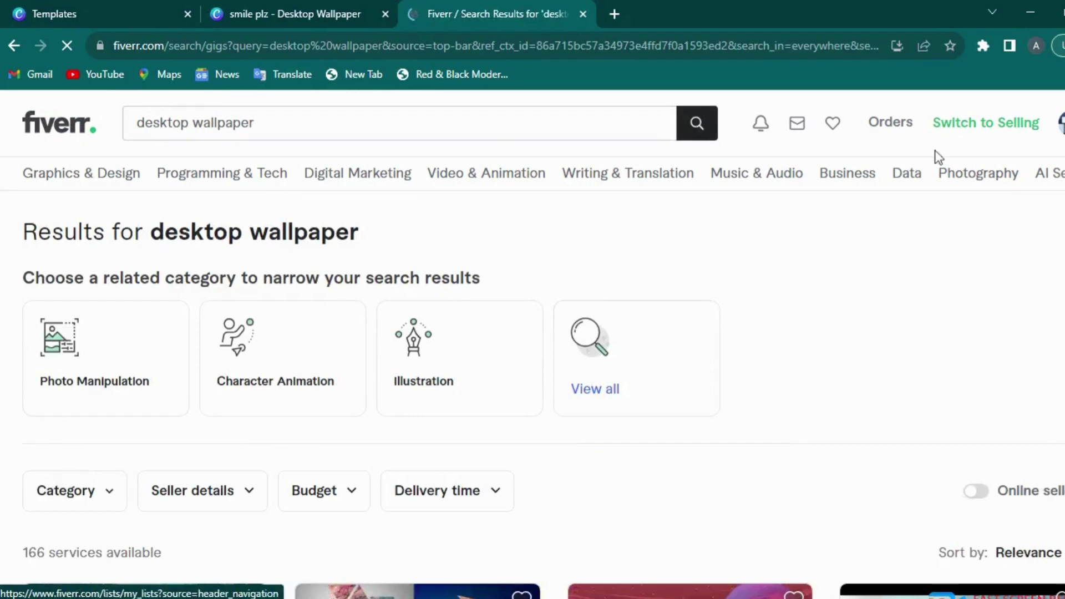
- Examine the desktop wallpaper search results, checking the number of available services, the gig offers, ratings and starting prices
{"action": "scroll", "coordinate": [1060, 125], "scroll_direction": "down", "scroll_amount": 4}
{"action": "scroll", "coordinate": [533, 333], "scroll_direction": "up", "scroll_amount": 2}
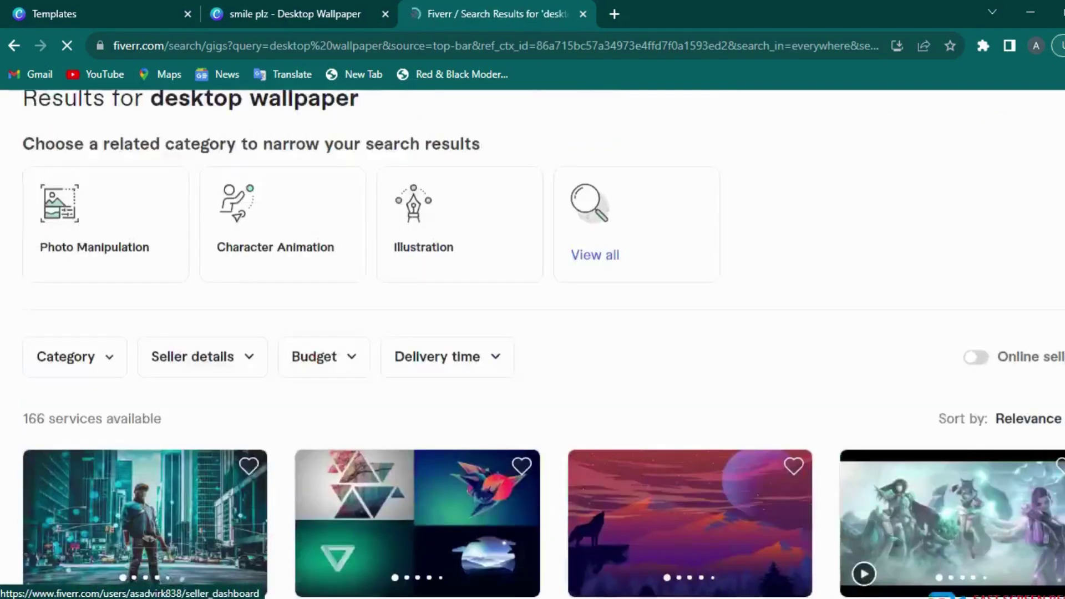
{"action": "scroll", "coordinate": [532, 333], "scroll_direction": "up", "scroll_amount": 2}
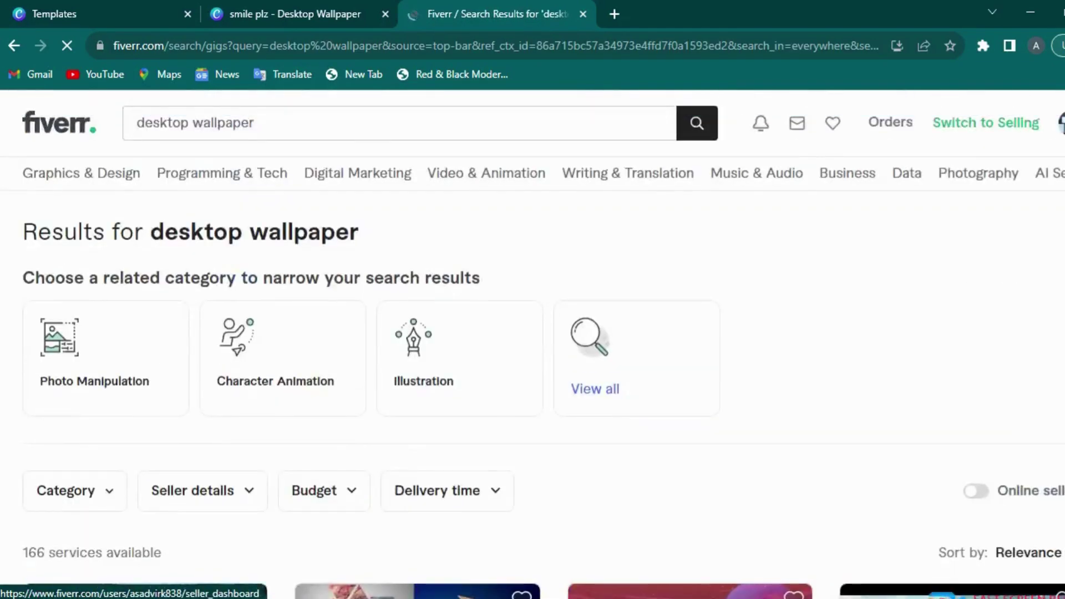
{"action": "scroll", "coordinate": [533, 333], "scroll_direction": "down", "scroll_amount": 3}
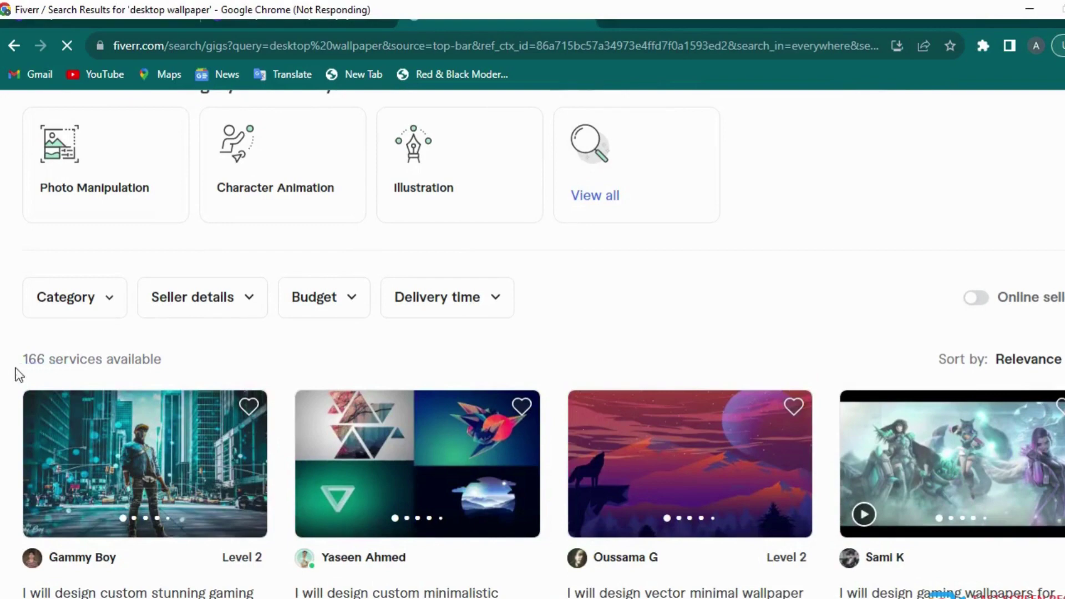
{"action": "scroll", "coordinate": [20, 374], "scroll_direction": "down", "scroll_amount": 10}
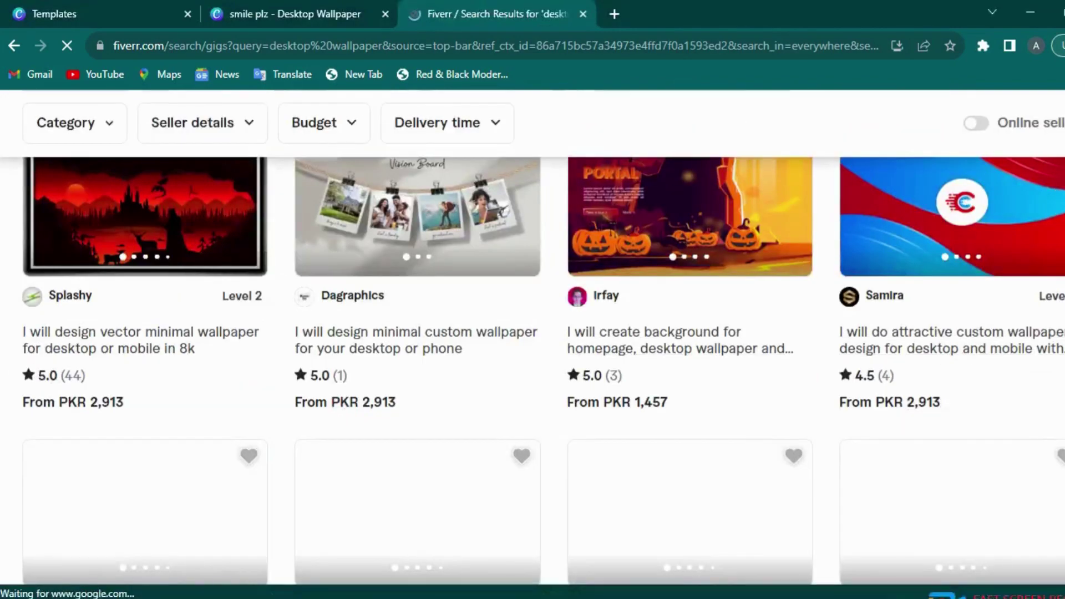
{"action": "scroll", "coordinate": [468, 281], "scroll_direction": "up", "scroll_amount": 8}
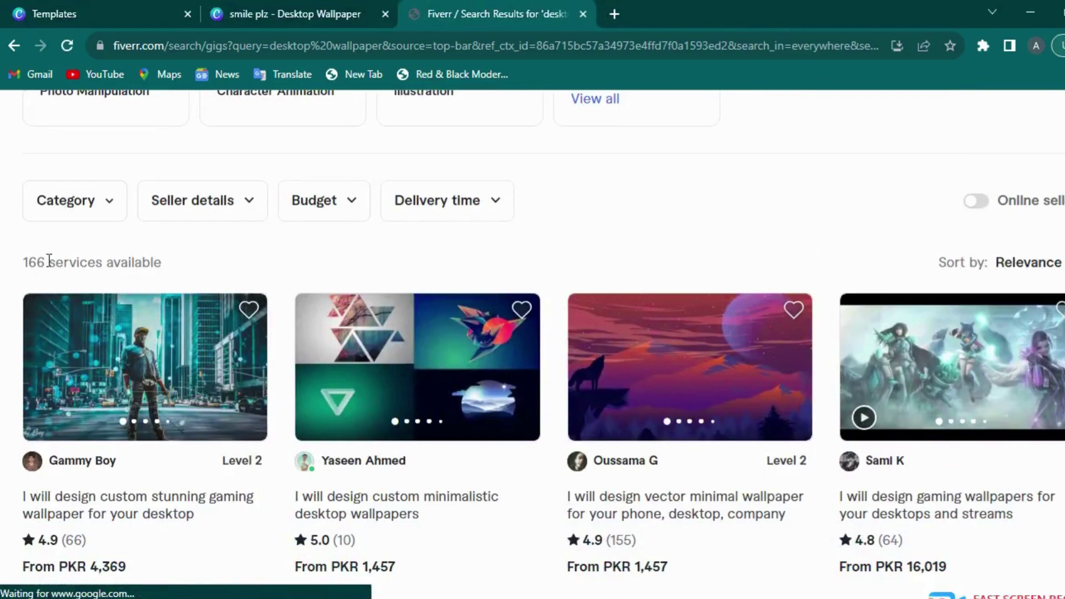
{"action": "left_click_drag", "start_coordinate": [49, 261], "coordinate": [19, 267]}
{"action": "left_click", "coordinate": [247, 256]}
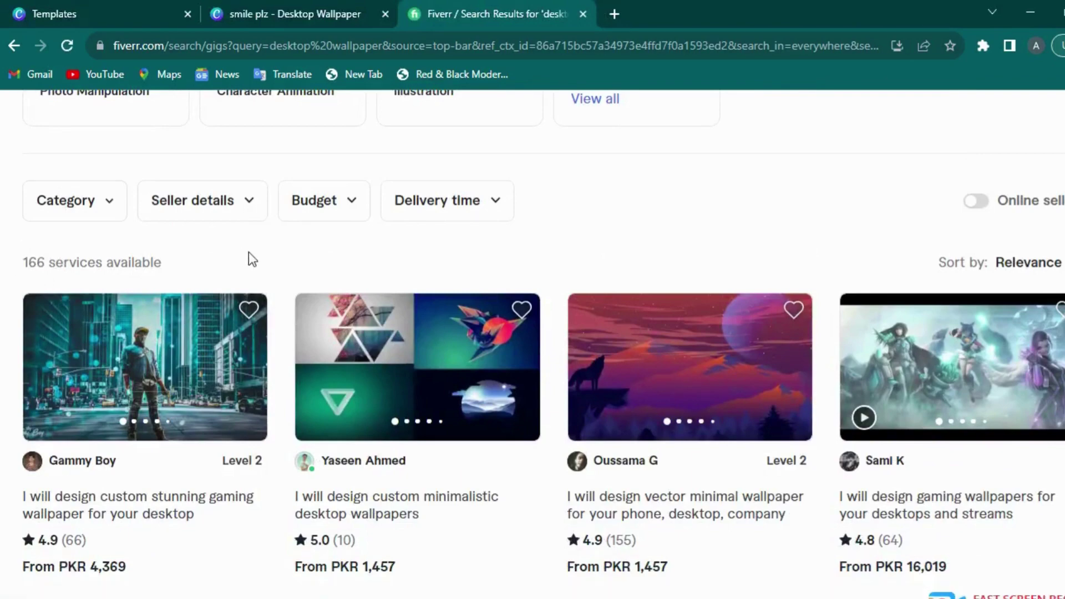
{"action": "scroll", "coordinate": [532, 333], "scroll_direction": "up", "scroll_amount": 5}
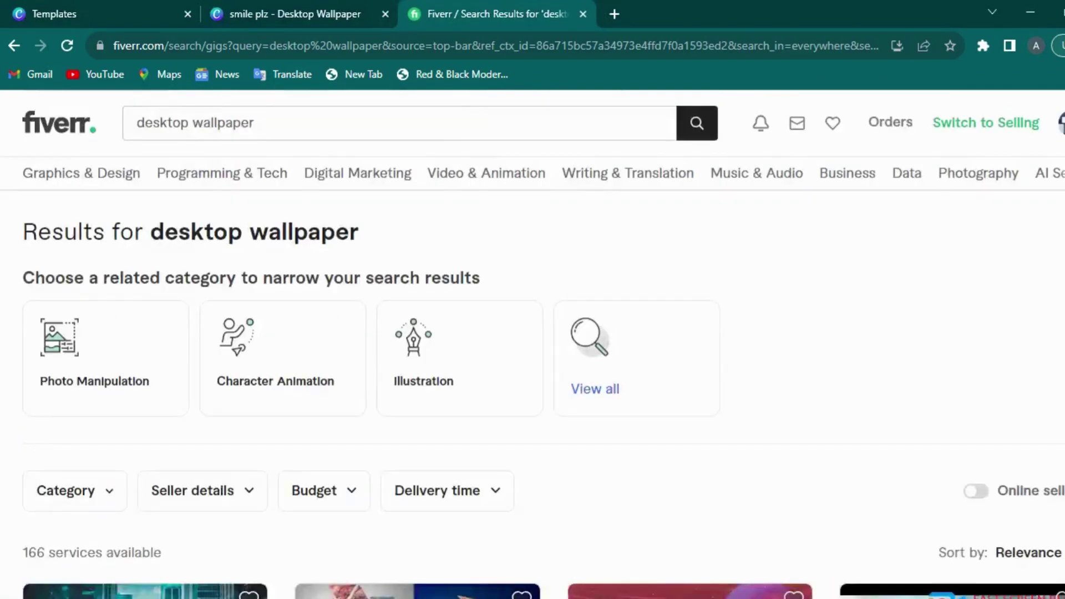
{"action": "scroll", "coordinate": [533, 344], "scroll_direction": "down", "scroll_amount": 8}
{"action": "scroll", "coordinate": [533, 344], "scroll_direction": "up", "scroll_amount": 1}
{"action": "scroll", "coordinate": [533, 344], "scroll_direction": "down", "scroll_amount": 2}
{"action": "scroll", "coordinate": [673, 290], "scroll_direction": "up", "scroll_amount": 3}
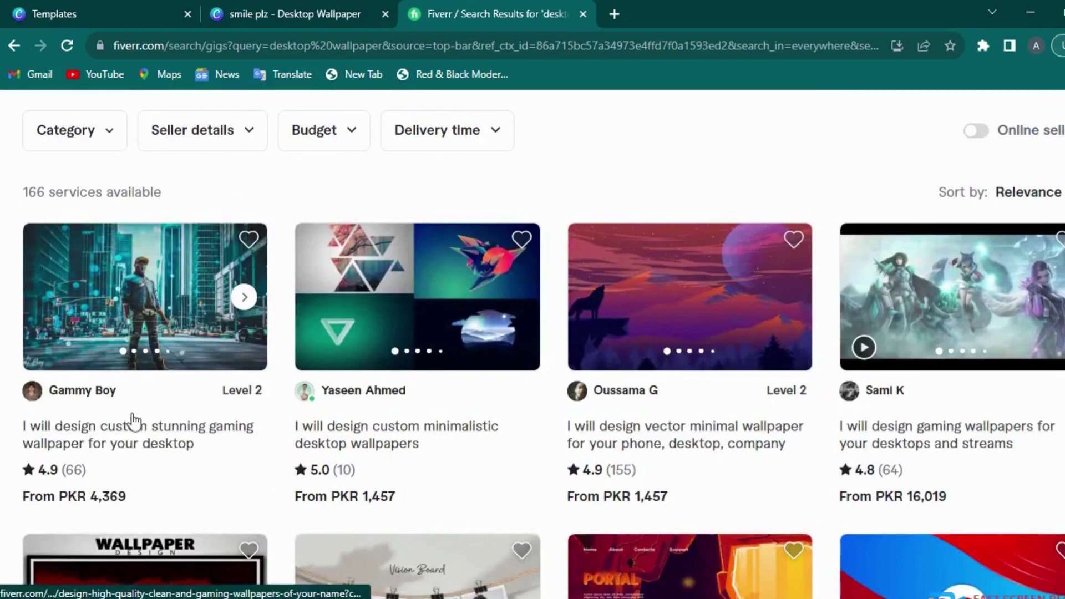
- Browse through the sample images of the first gig, the custom gaming wallpaper offer
{"action": "left_click", "coordinate": [245, 299]}
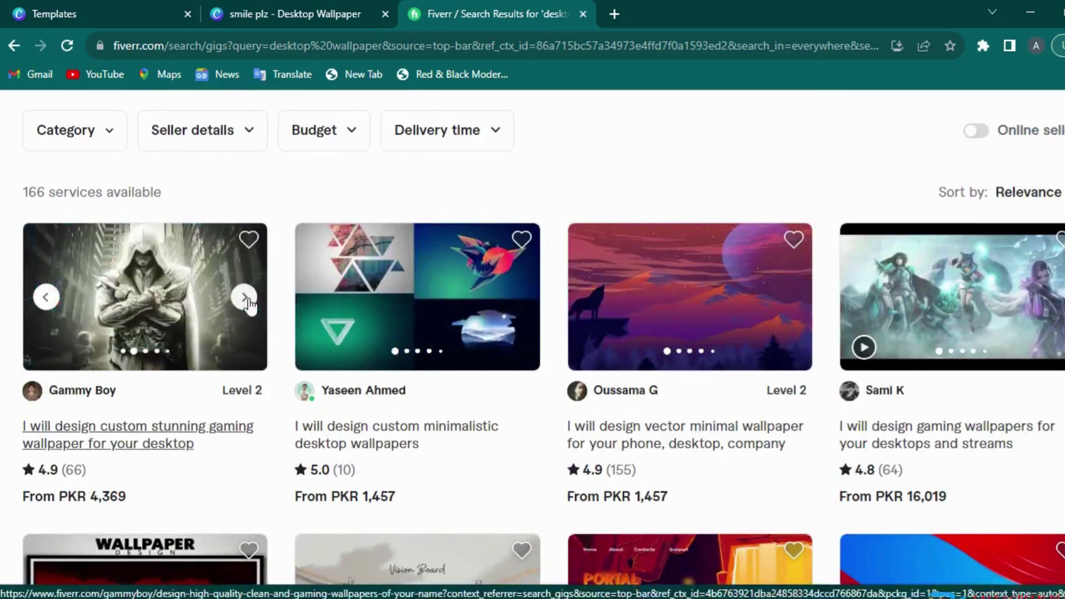
{"action": "left_click", "coordinate": [246, 300]}
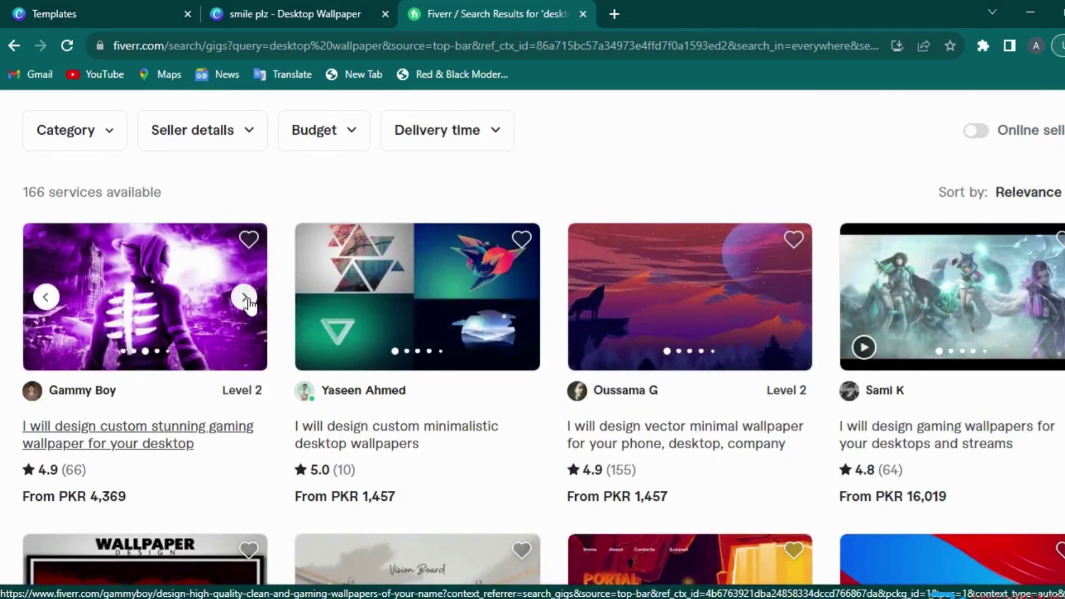
{"action": "left_click", "coordinate": [246, 299]}
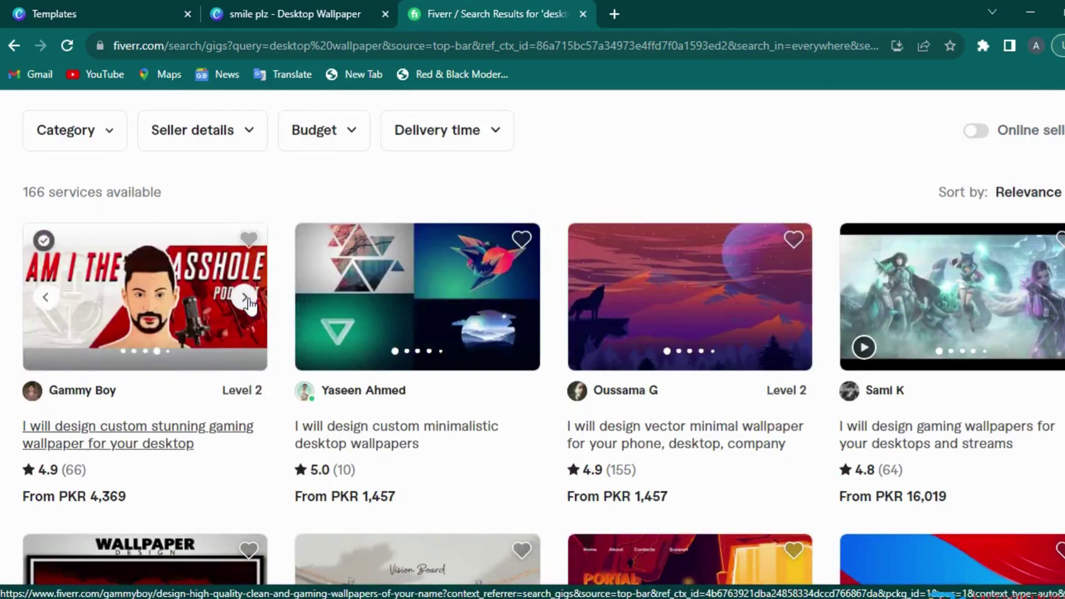